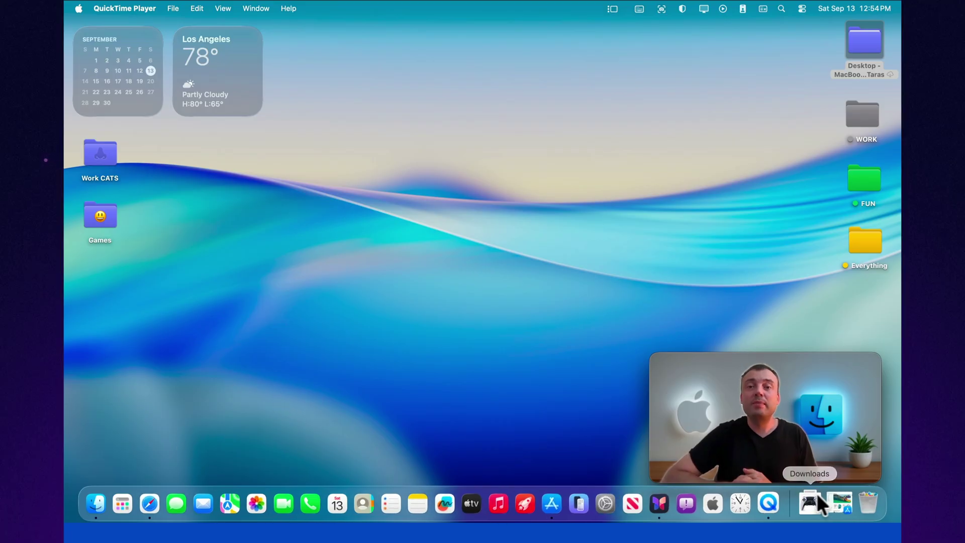
Search the App Store for MICROSOFT and scroll through the Word, Excel and PowerPoint results.
{"action": "left_click", "coordinate": [834, 503]}
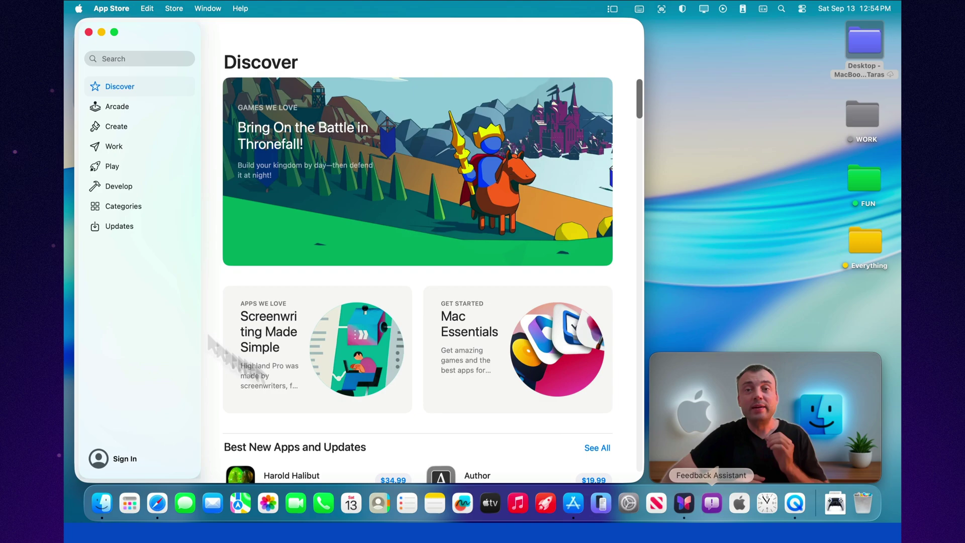
{"action": "left_click", "coordinate": [128, 58]}
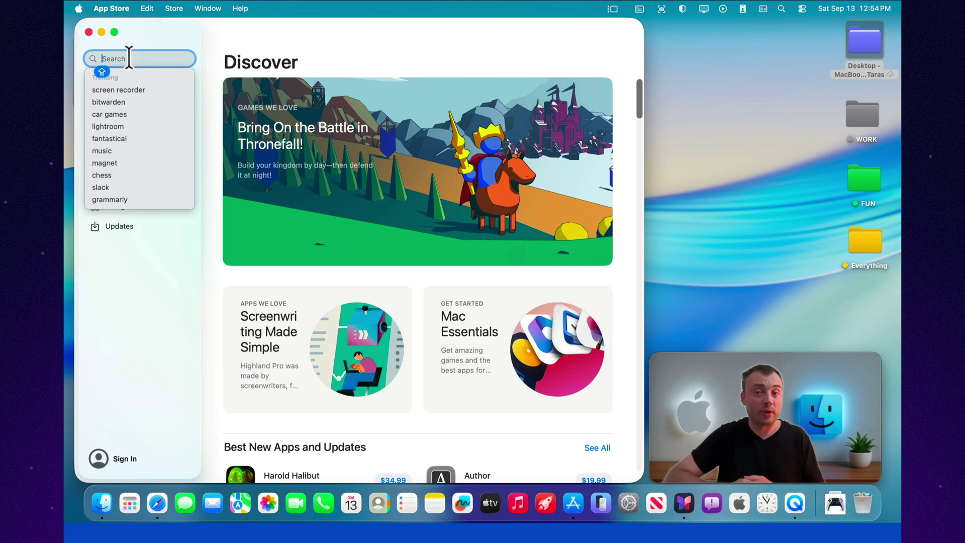
{"action": "type", "text": "MI"}
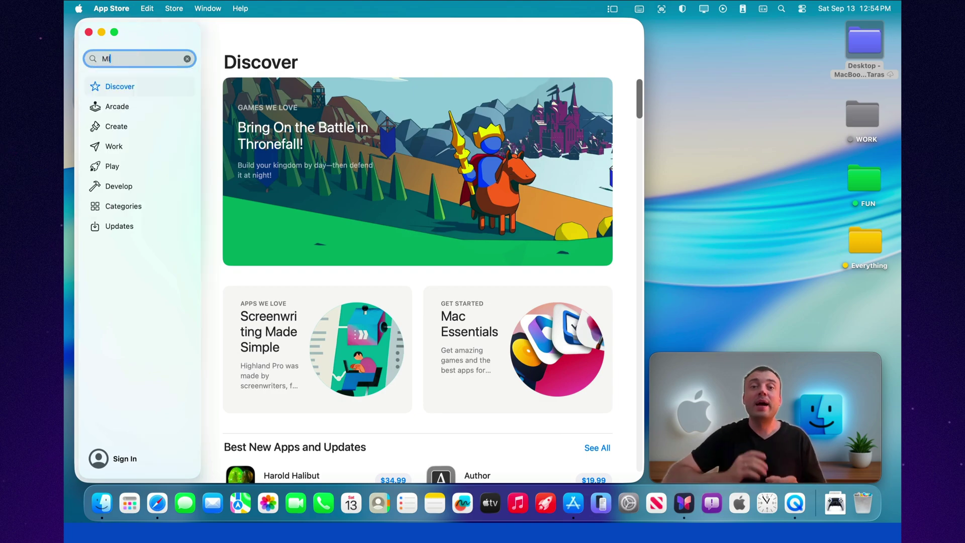
{"action": "type", "text": "CROSOFT"}
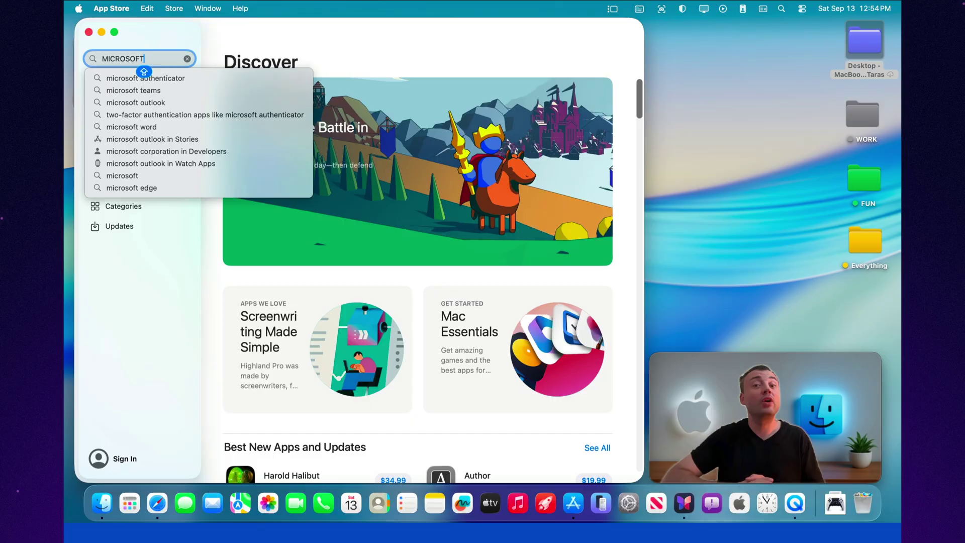
{"action": "key", "text": "Caps_Lock"}
{"action": "key", "text": "Return"}
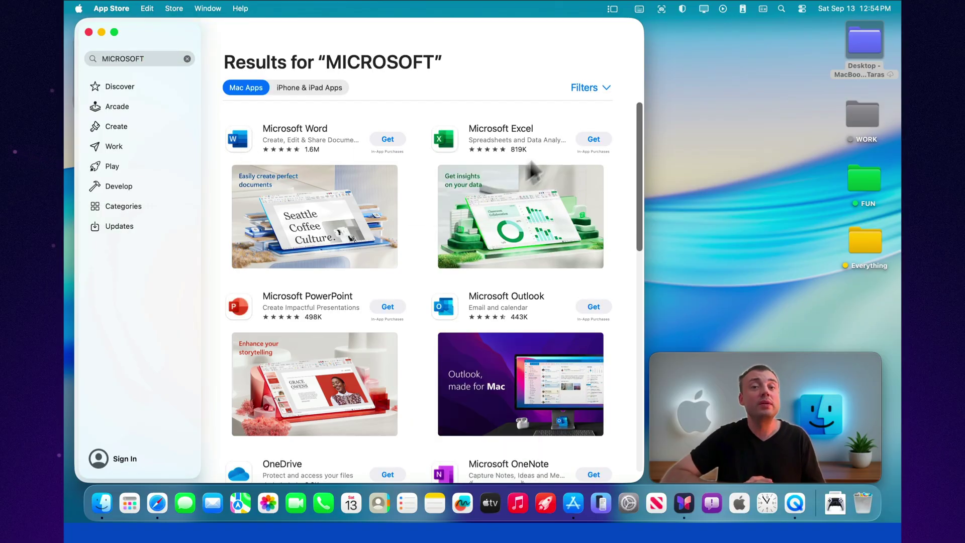
{"action": "scroll", "coordinate": [478, 312], "scroll_direction": "down", "scroll_amount": 5}
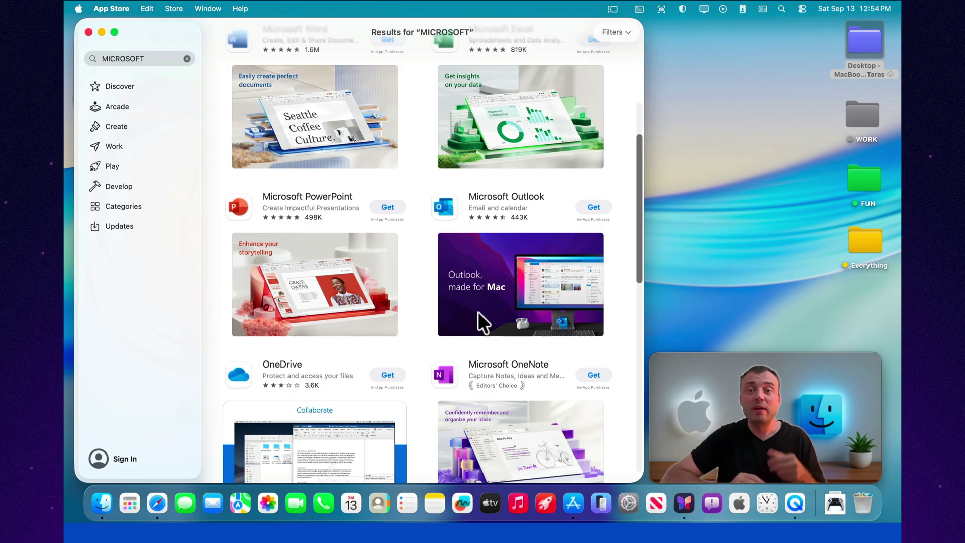
{"action": "scroll", "coordinate": [474, 314], "scroll_direction": "up", "scroll_amount": 6}
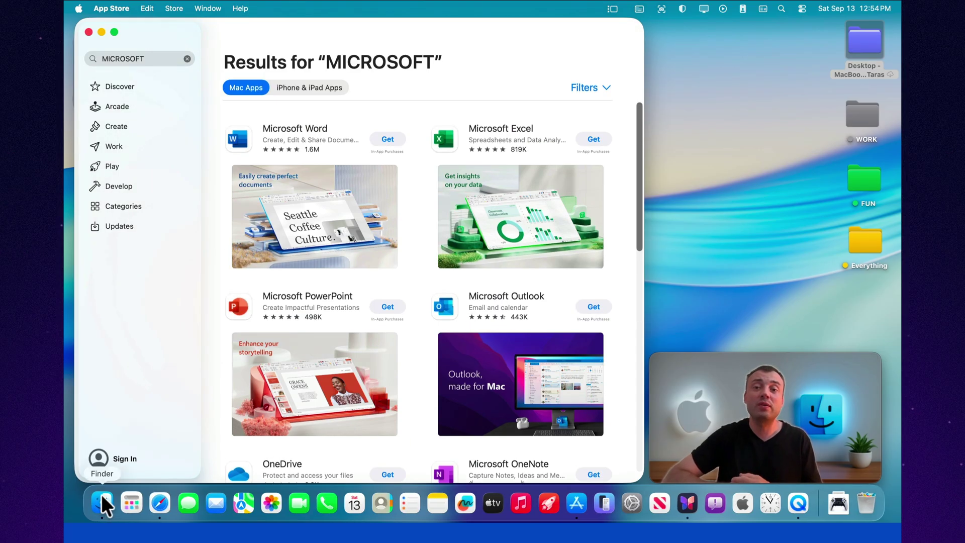
Launch Microsoft Word from Apps, skip sign-in and finish setup to Start Using Word.
{"action": "left_click", "coordinate": [126, 504]}
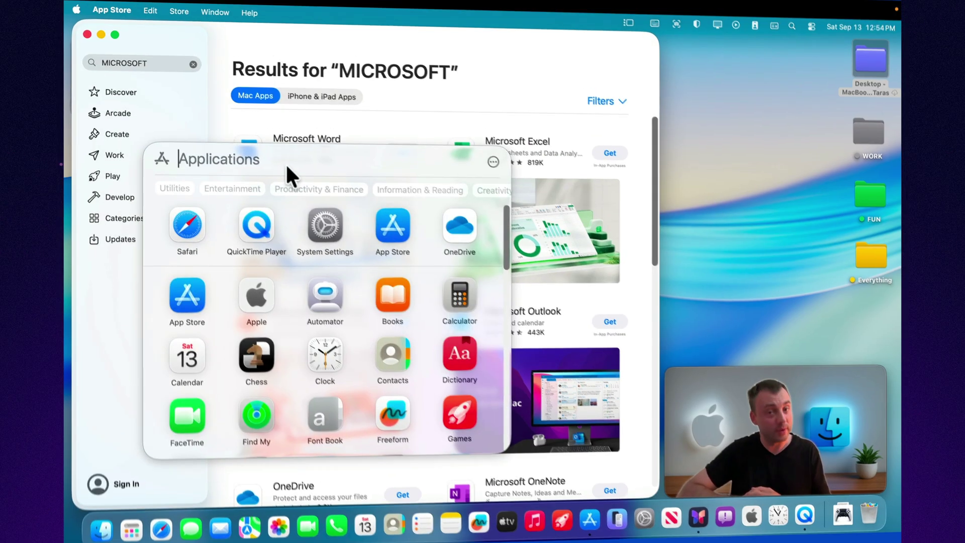
{"action": "type", "text": "word"}
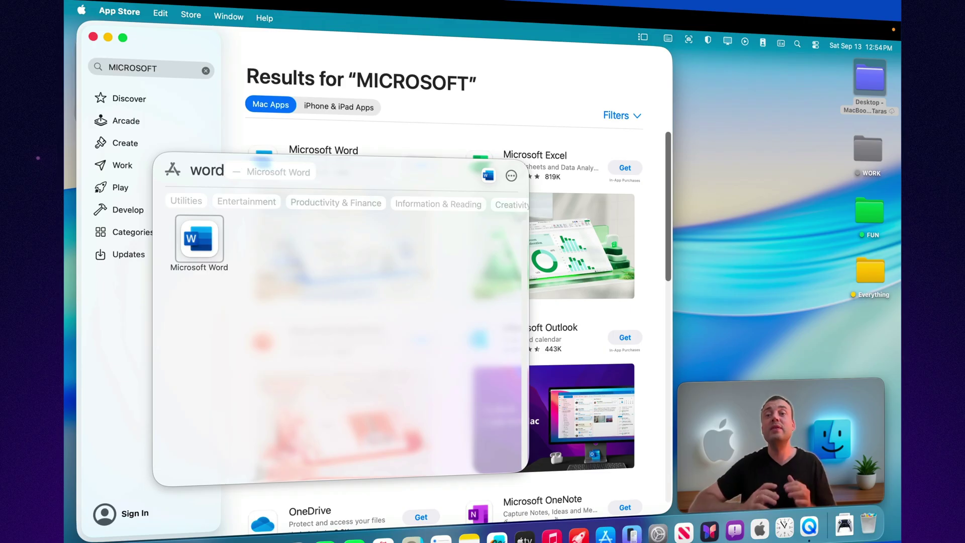
{"action": "key", "text": "Return"}
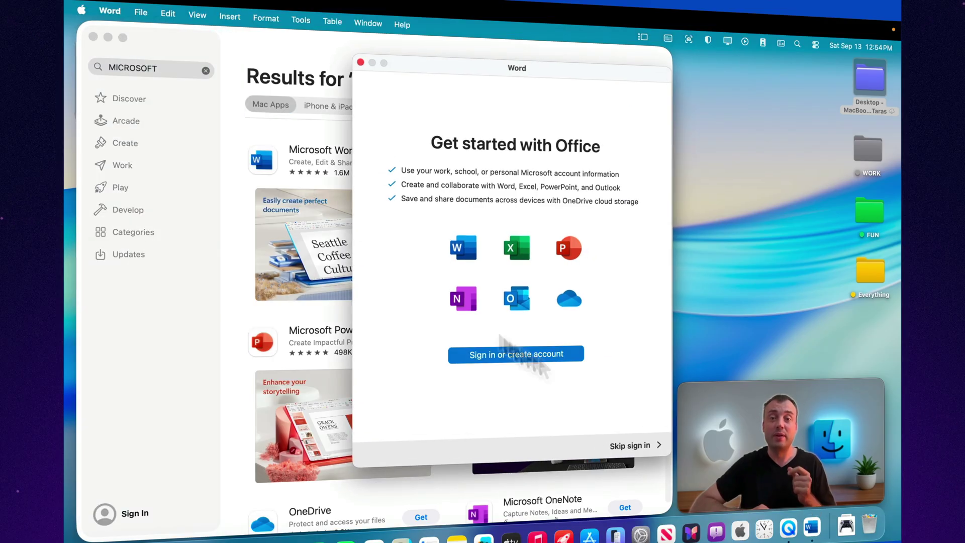
{"action": "left_click", "coordinate": [634, 445]}
{"action": "left_click", "coordinate": [515, 337]}
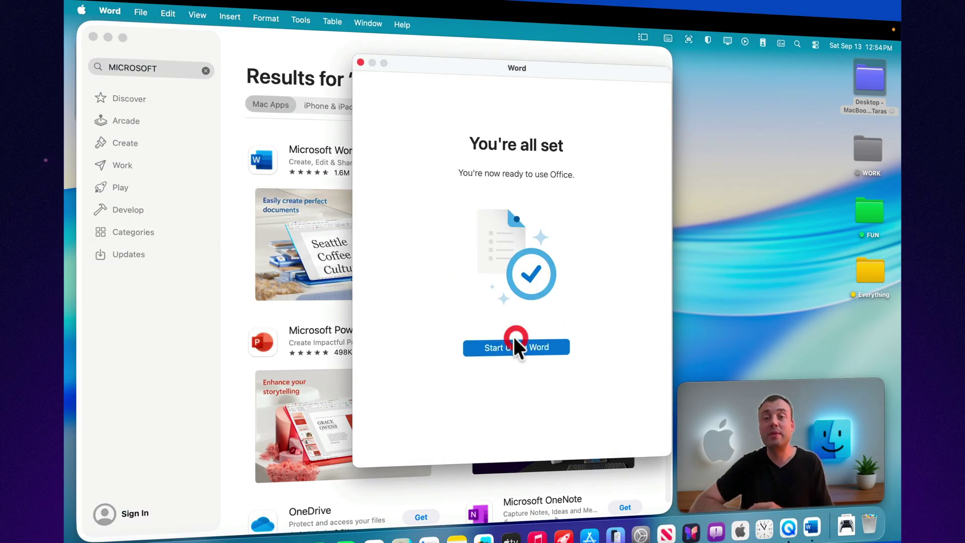
{"action": "left_click", "coordinate": [490, 348]}
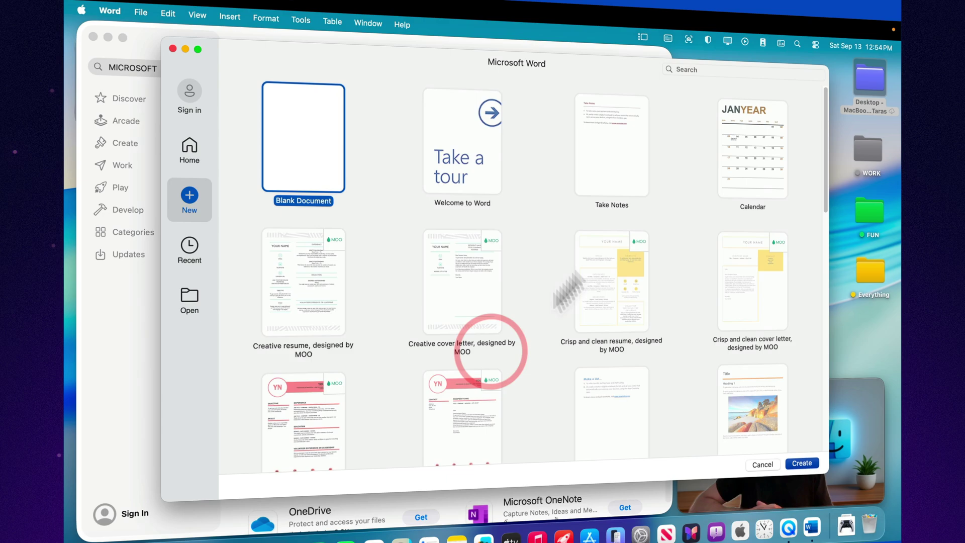
Create a blank Document1 and move its window to the right.
{"action": "double_click", "coordinate": [323, 157]}
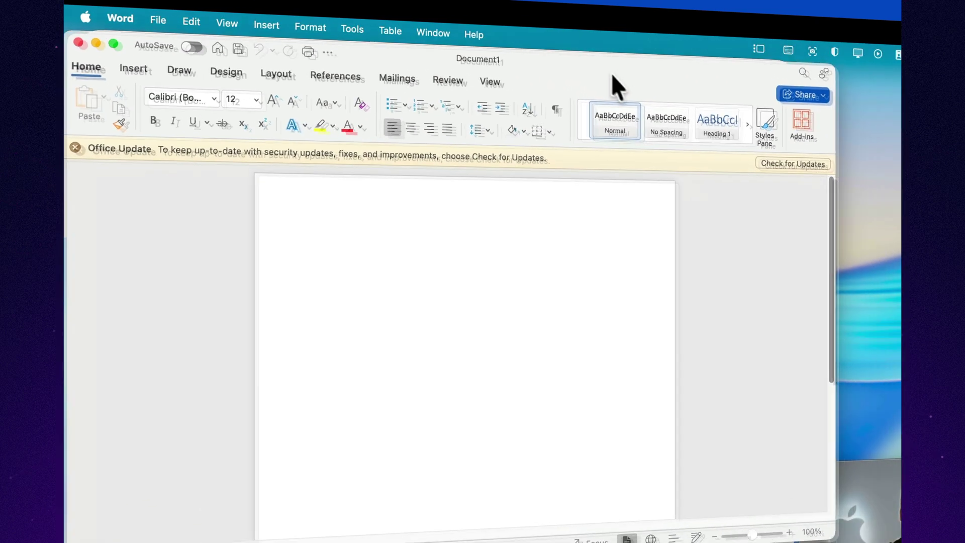
{"action": "left_click", "coordinate": [512, 50]}
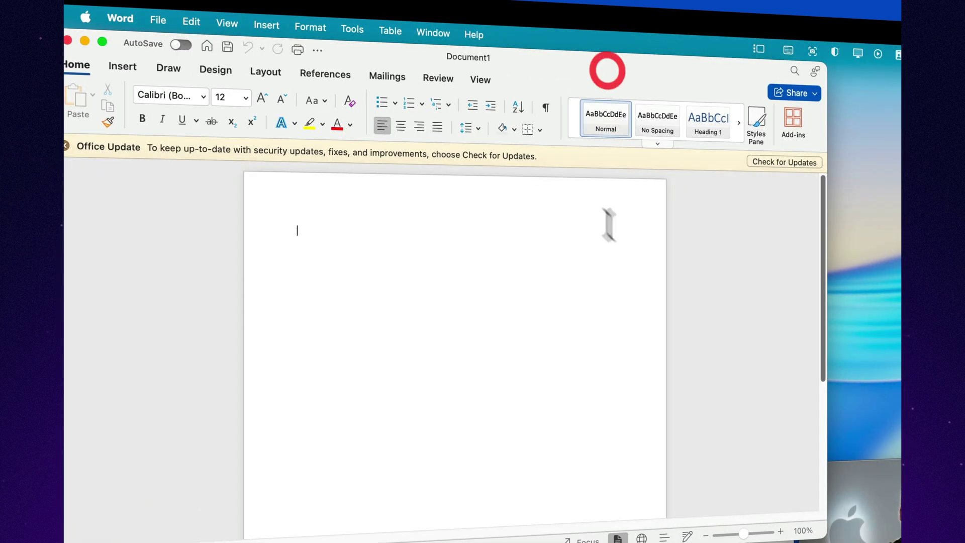
{"action": "left_click_drag", "start_coordinate": [558, 80], "coordinate": [596, 74]}
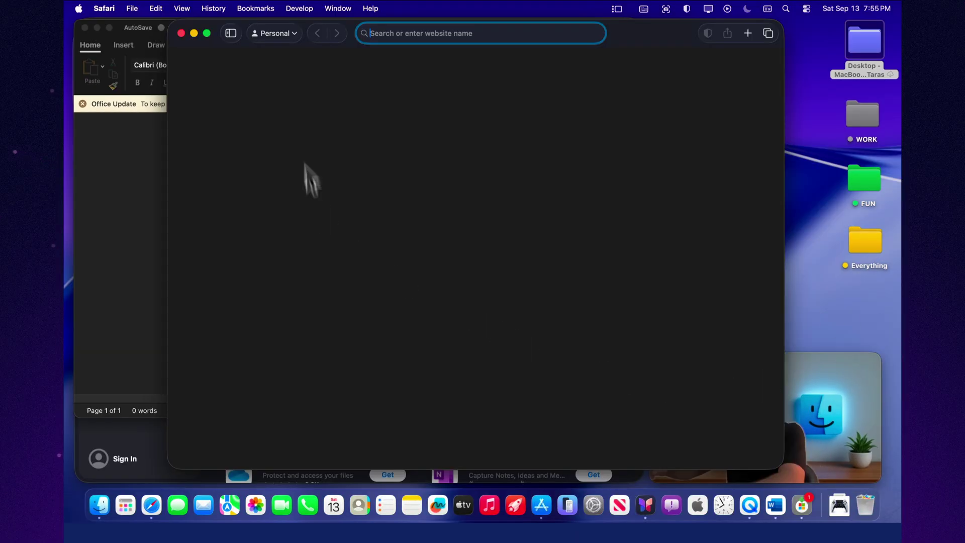
Search Safari for 'microsoft office price' and open the Microsoft 365 offer page.
{"action": "type", "text": "microsoft office price"}
{"action": "key", "text": "Return"}
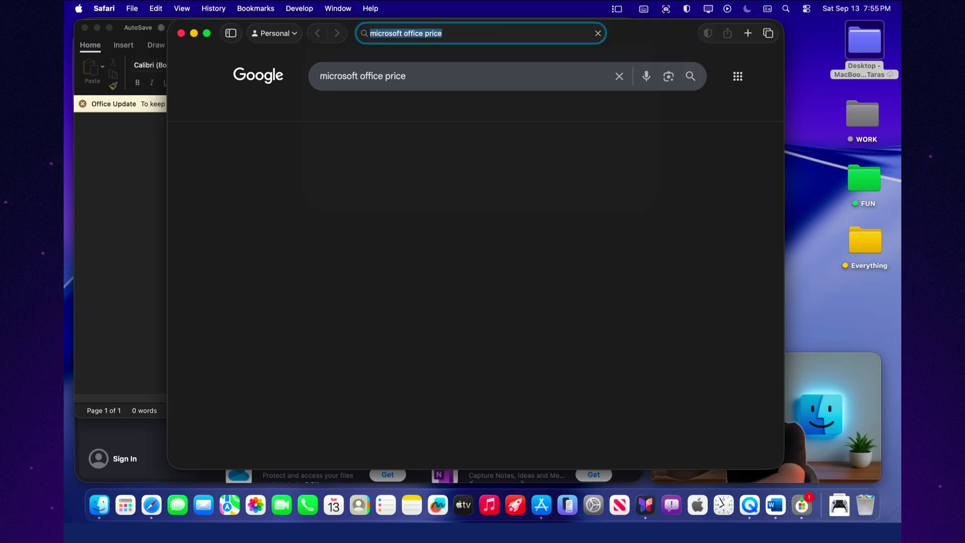
{"action": "scroll", "coordinate": [382, 198], "scroll_direction": "down", "scroll_amount": 5}
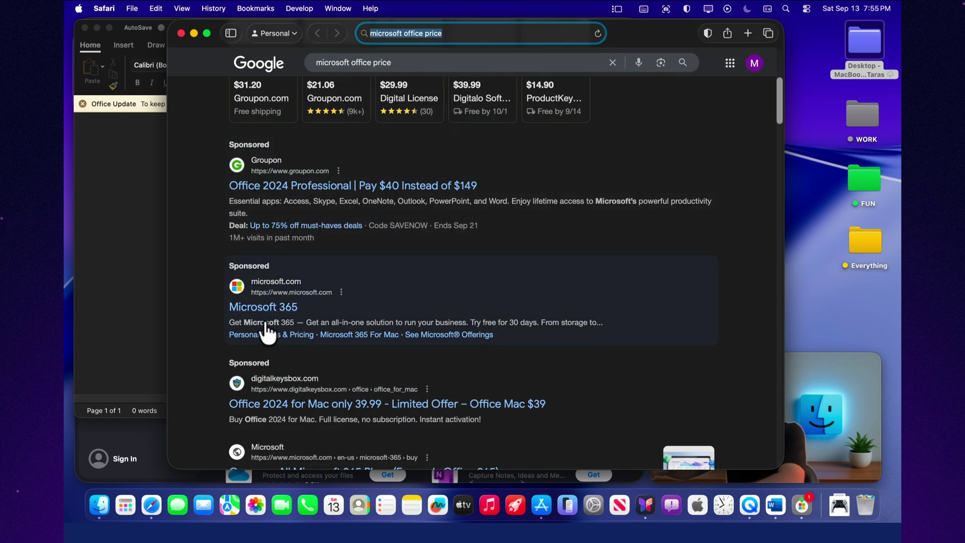
{"action": "scroll", "coordinate": [272, 321], "scroll_direction": "down", "scroll_amount": 3}
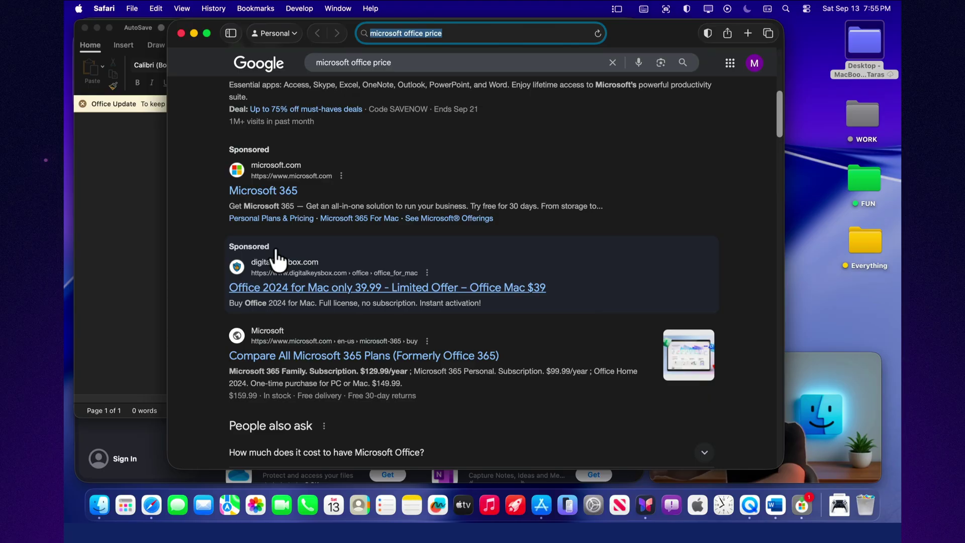
{"action": "left_click", "coordinate": [276, 195]}
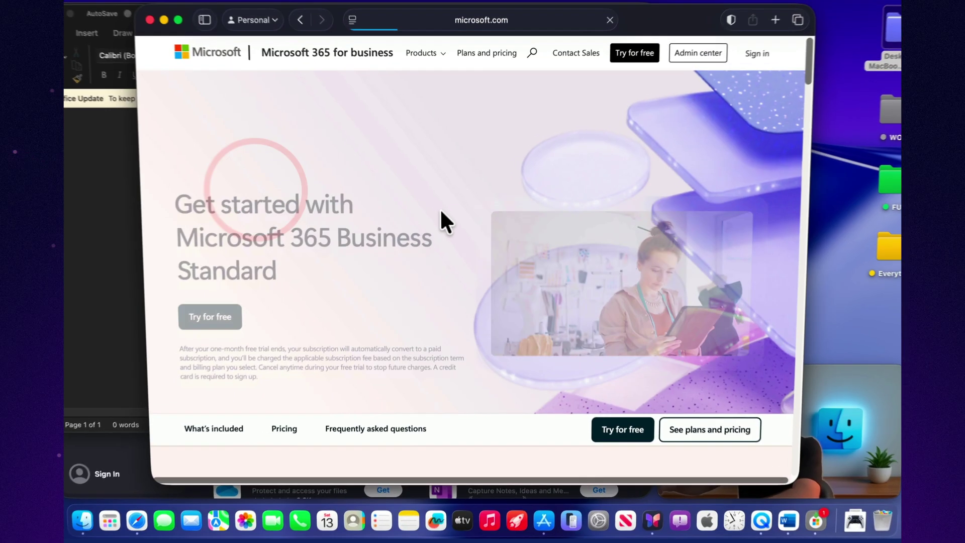
{"action": "scroll", "coordinate": [361, 224], "scroll_direction": "down", "scroll_amount": 10}
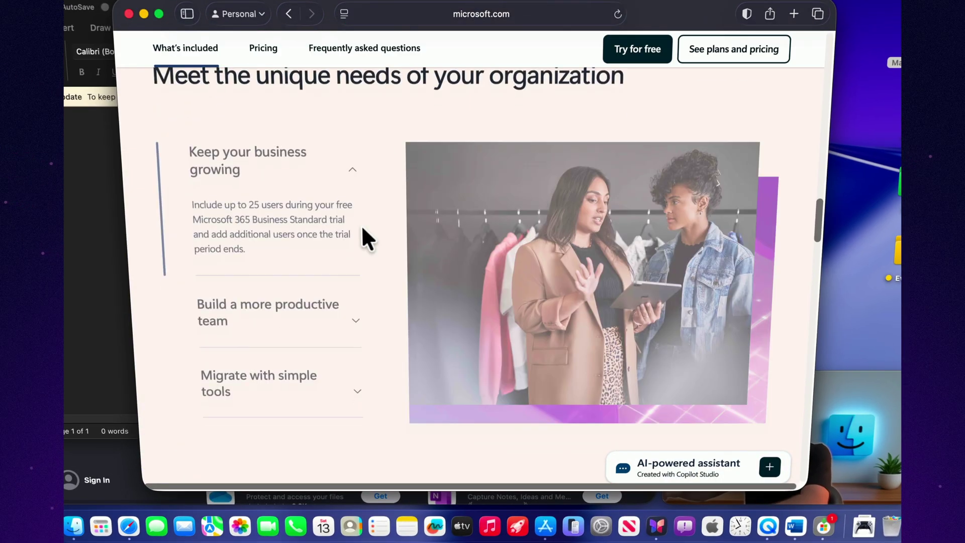
Show Microsoft 365 home plans and highlight Family $129.99/year and Personal $99.99/year.
{"action": "left_click", "coordinate": [731, 47]}
{"action": "left_click", "coordinate": [484, 274]}
{"action": "left_click_drag", "start_coordinate": [263, 256], "coordinate": [363, 277]}
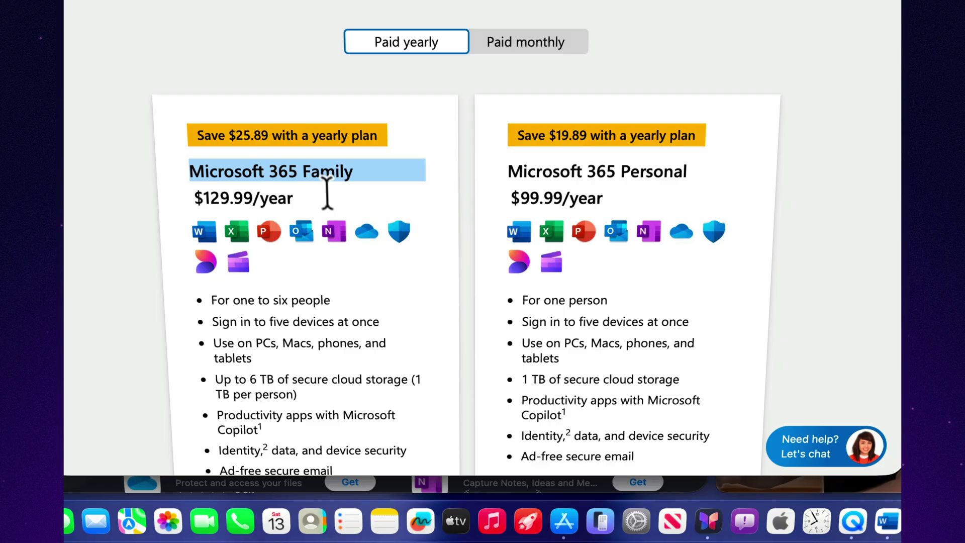
{"action": "left_click_drag", "start_coordinate": [507, 171], "coordinate": [640, 196]}
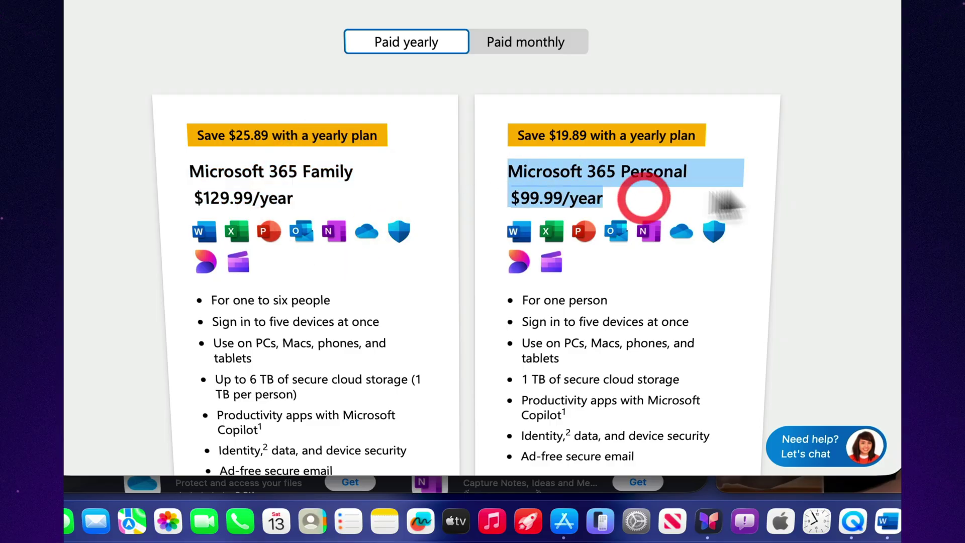
{"action": "scroll", "coordinate": [717, 249], "scroll_direction": "down", "scroll_amount": 3}
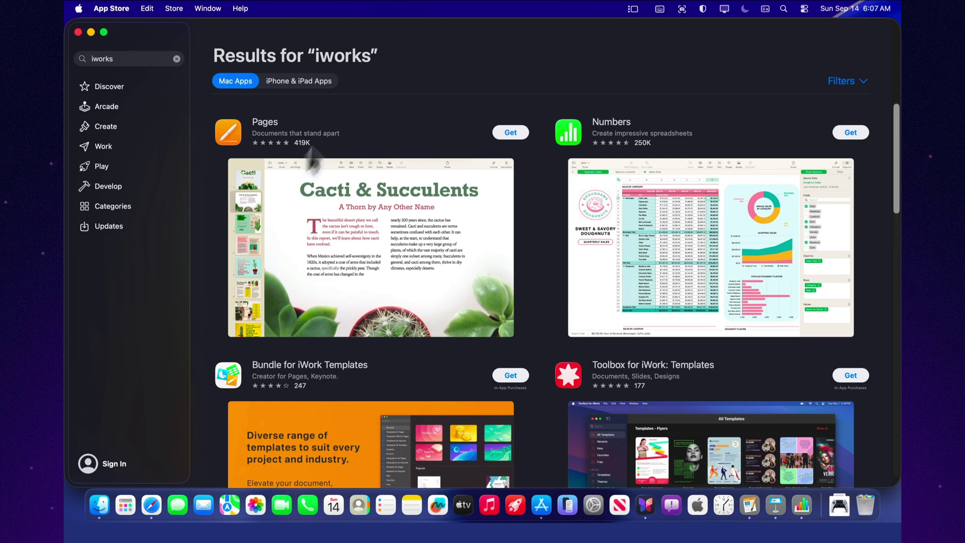
Scroll through the iWork search results, then close the App Store window.
{"action": "scroll", "coordinate": [584, 229], "scroll_direction": "down", "scroll_amount": 5}
{"action": "scroll", "coordinate": [579, 231], "scroll_direction": "down", "scroll_amount": 5}
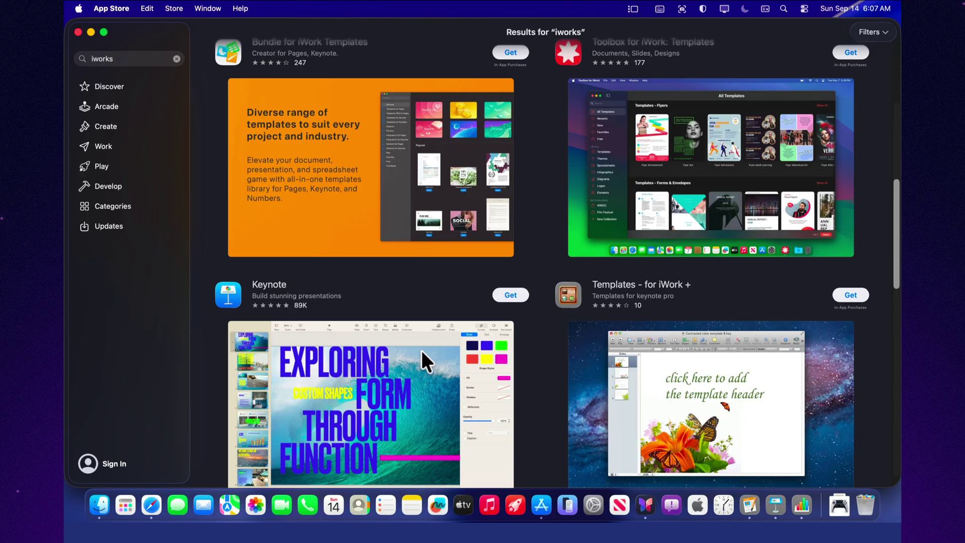
{"action": "scroll", "coordinate": [425, 355], "scroll_direction": "down", "scroll_amount": 1}
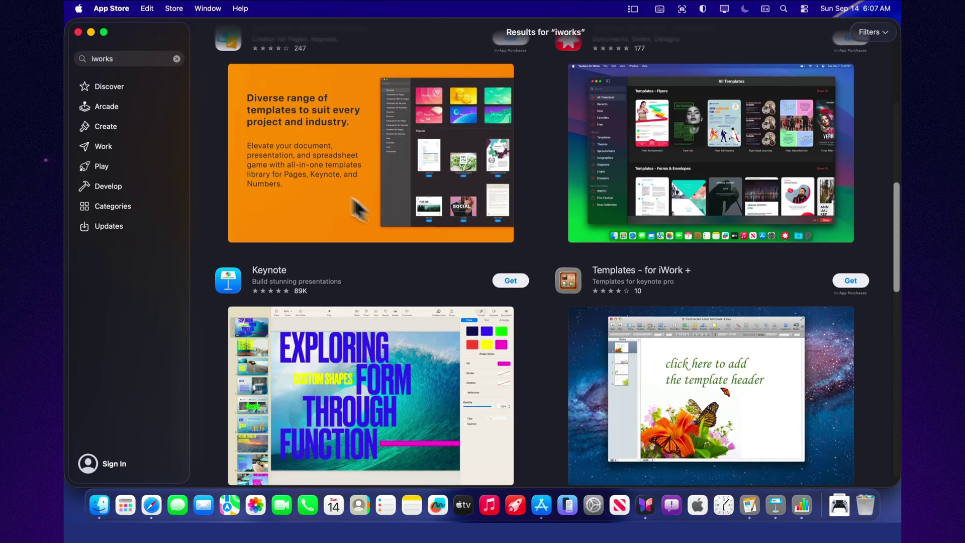
{"action": "left_click", "coordinate": [78, 32]}
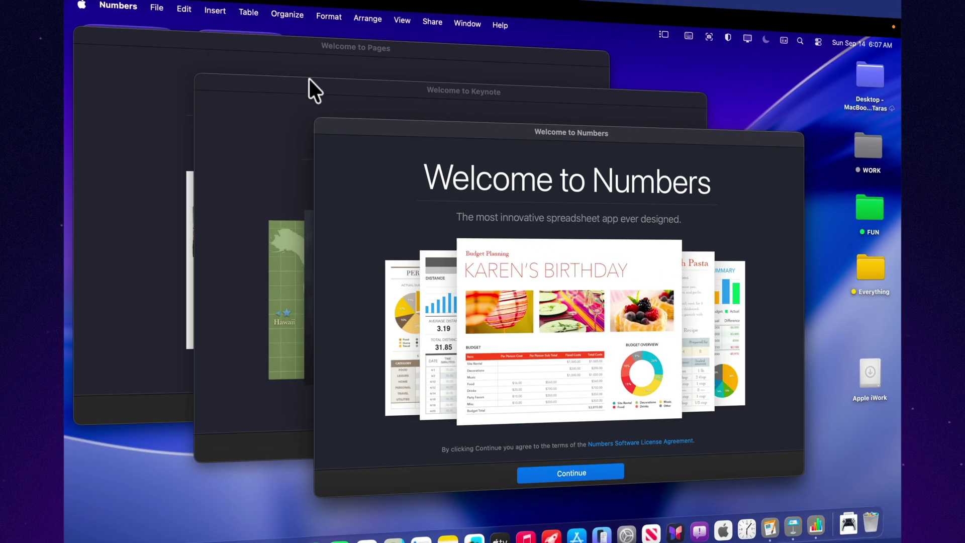
Step past the Pages, Keynote and Numbers welcome introductions and dismiss each welcome screen.
{"action": "left_click", "coordinate": [317, 87]}
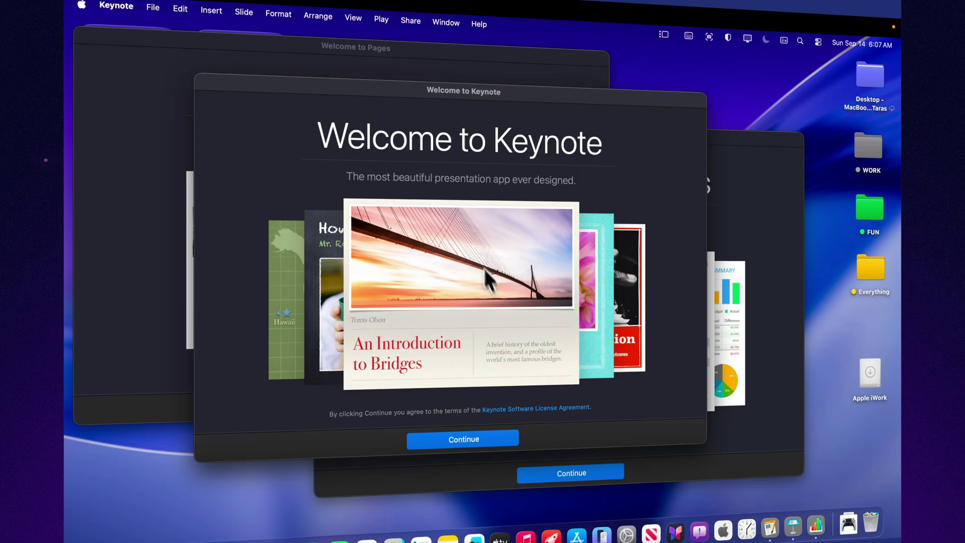
{"action": "left_click", "coordinate": [203, 40]}
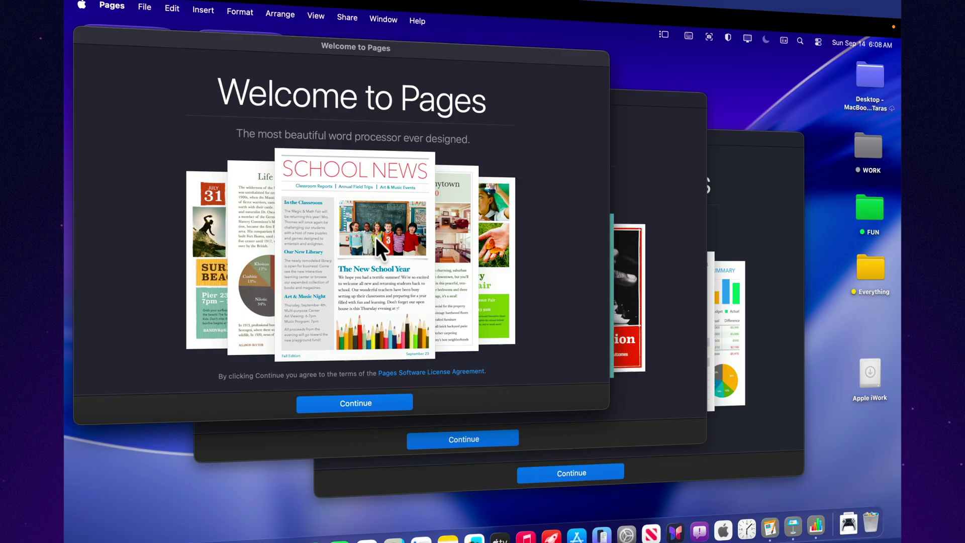
{"action": "left_click", "coordinate": [366, 400]}
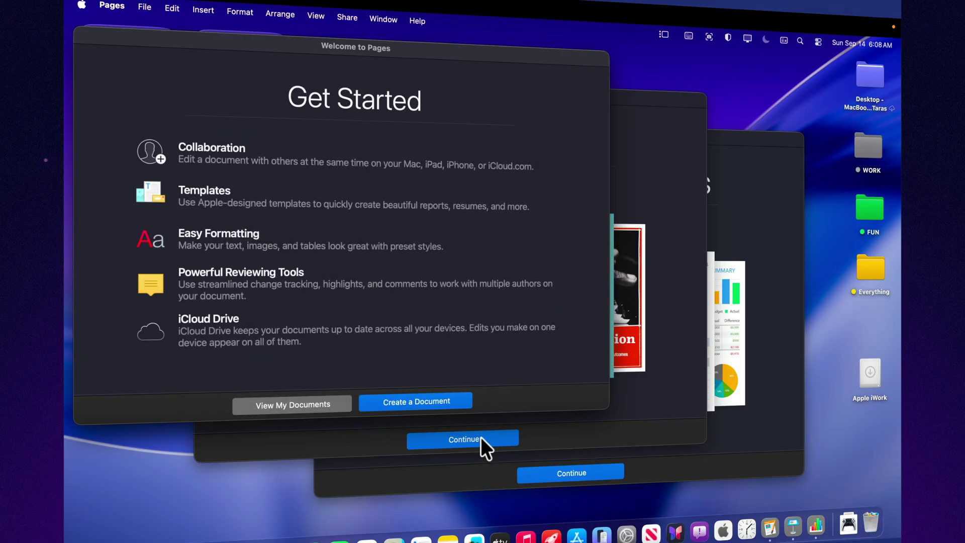
{"action": "left_click", "coordinate": [481, 436]}
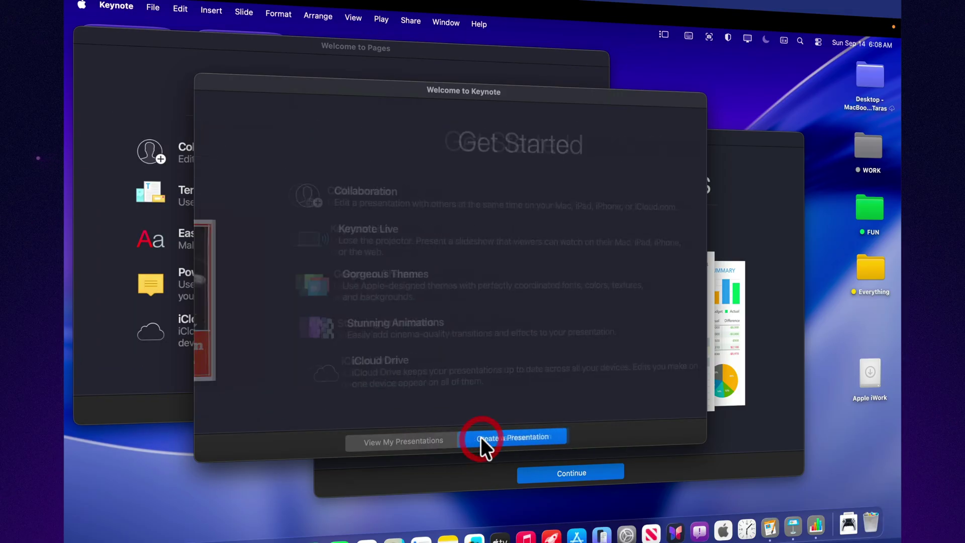
{"action": "left_click", "coordinate": [588, 475]}
{"action": "left_click", "coordinate": [589, 470]}
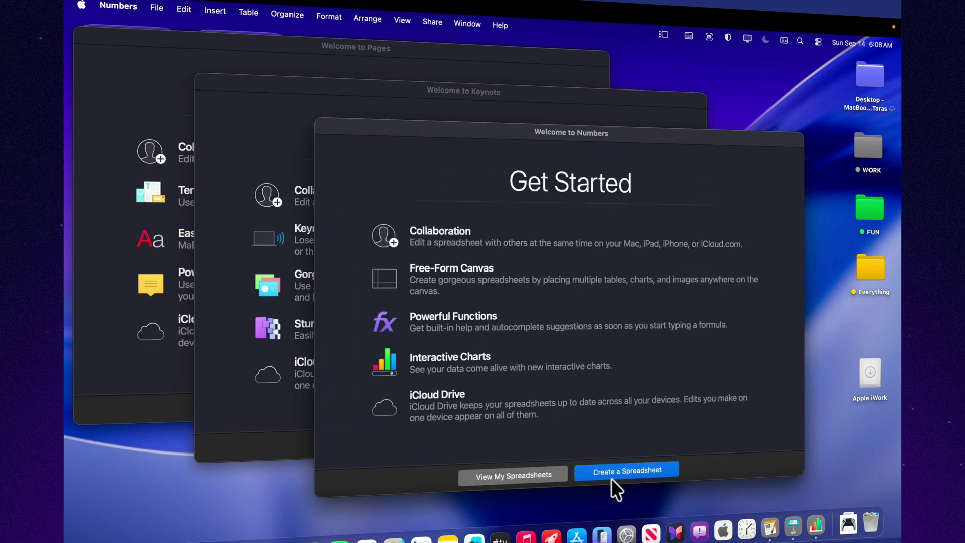
{"action": "left_click", "coordinate": [229, 87]}
{"action": "left_click", "coordinate": [167, 42]}
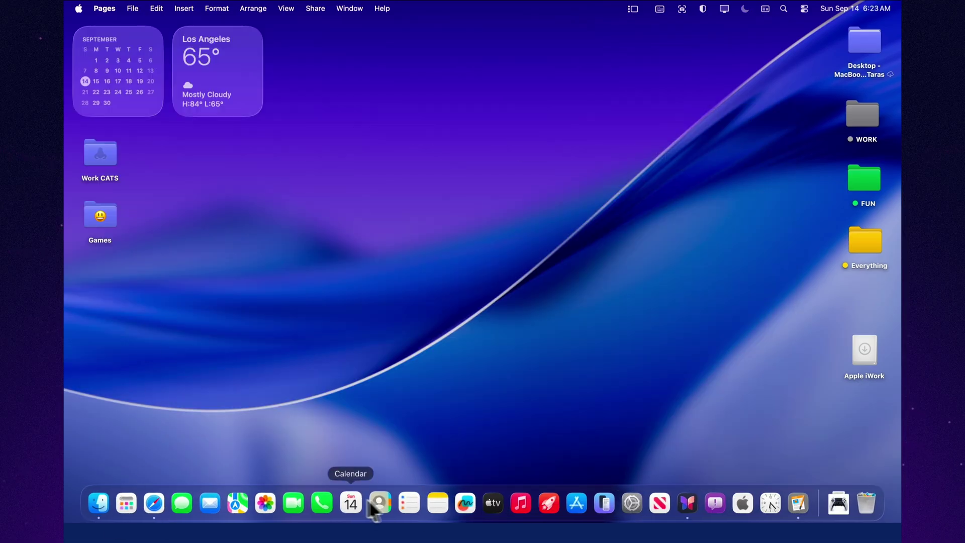
Launch Pages and create a new document from the Blank template.
{"action": "left_click", "coordinate": [788, 502]}
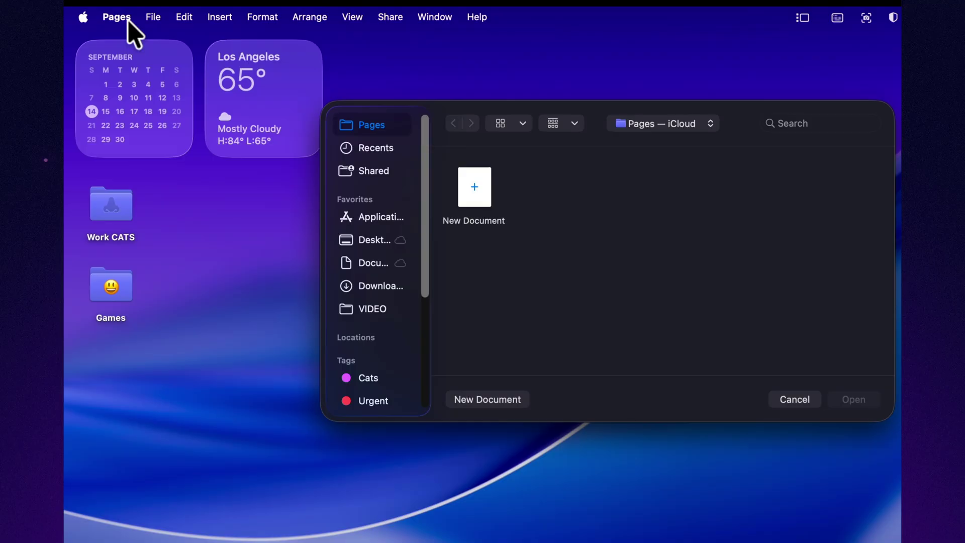
{"action": "left_click", "coordinate": [116, 17]}
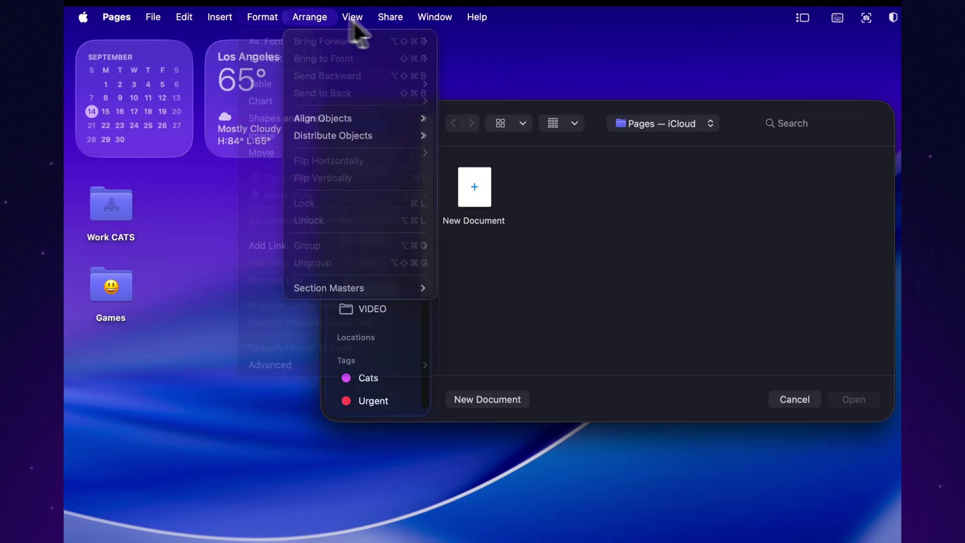
{"action": "mouse_move", "coordinate": [385, 21]}
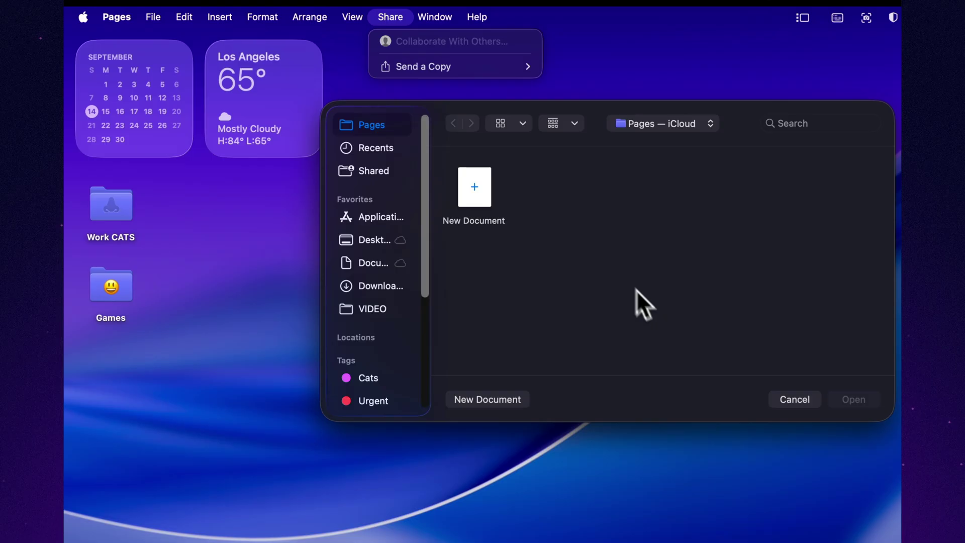
{"action": "left_click", "coordinate": [638, 297]}
{"action": "left_click", "coordinate": [515, 401]}
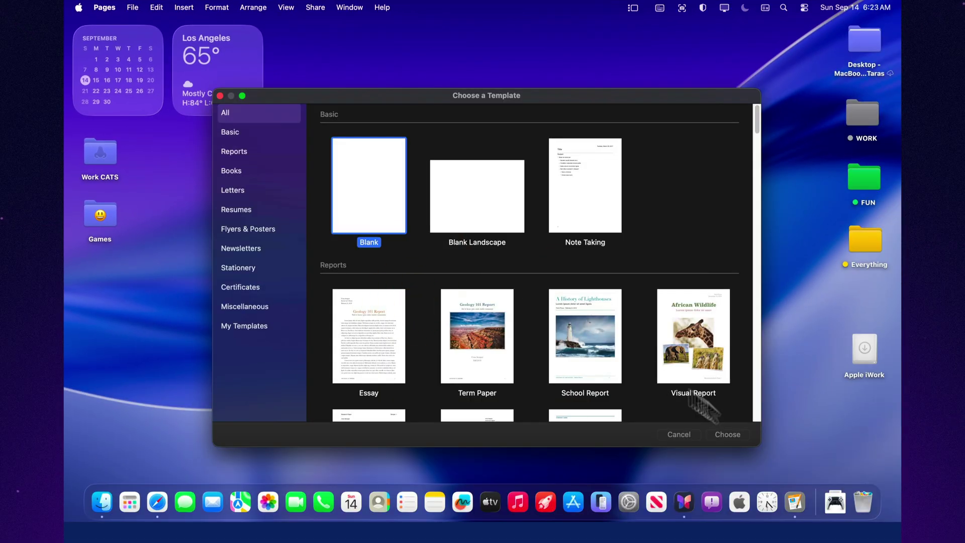
{"action": "left_click", "coordinate": [729, 434]}
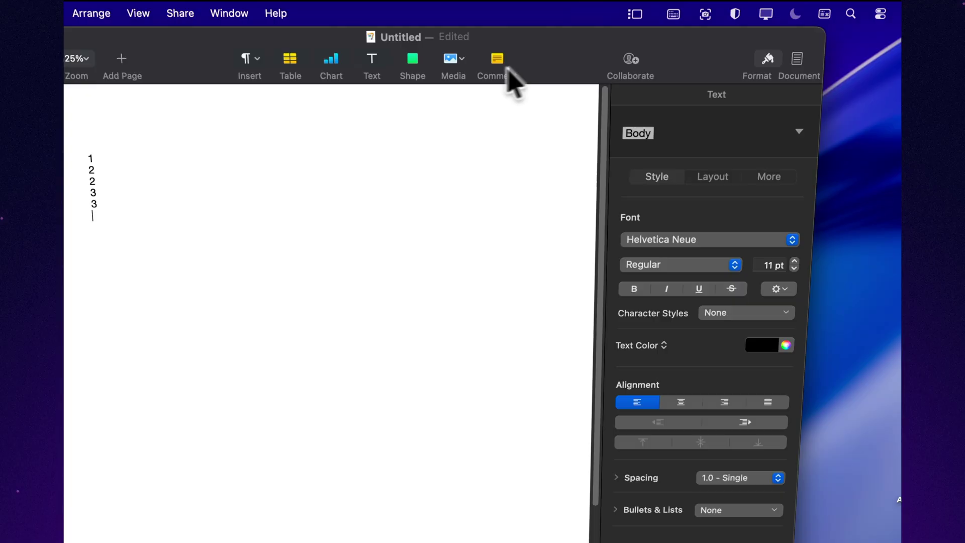
Try Collaborate on the Untitled document and decline moving it to iCloud.
{"action": "left_click", "coordinate": [627, 63]}
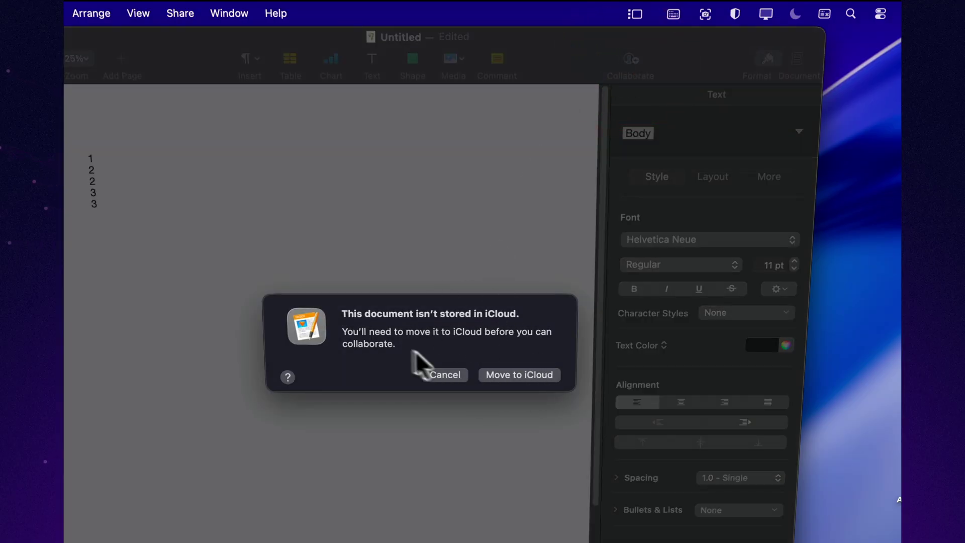
{"action": "left_click", "coordinate": [442, 382]}
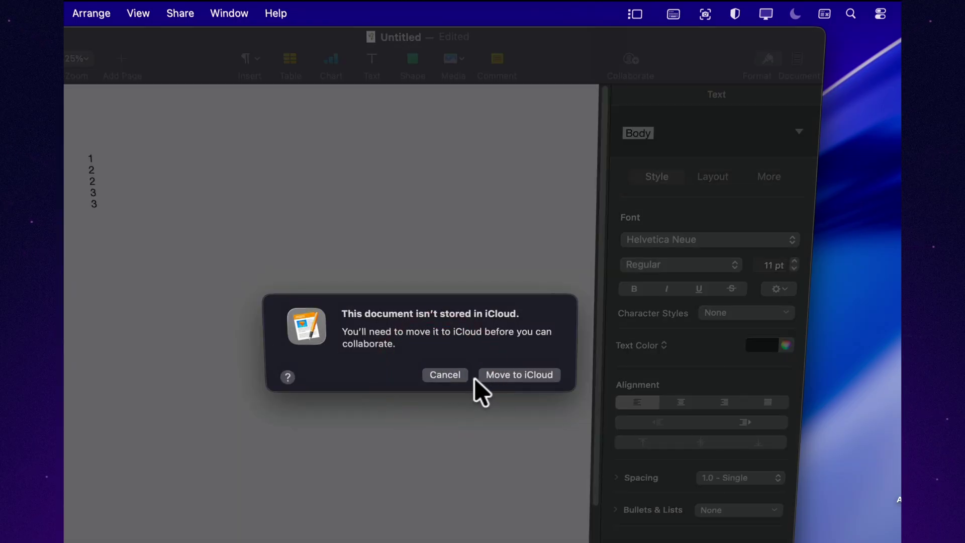
{"action": "left_click", "coordinate": [446, 374]}
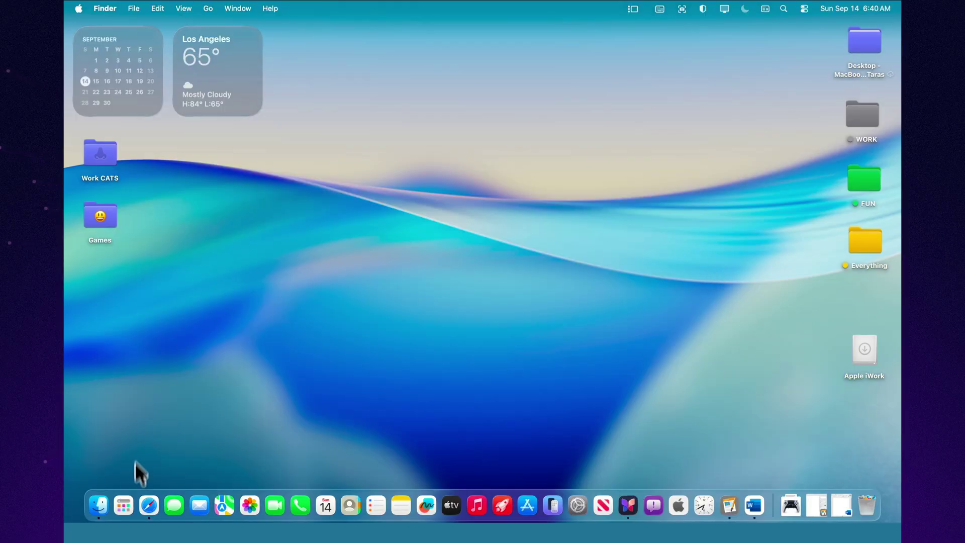
Restore Pages and Word, then drag the cat photo from Downloads into the Pages document.
{"action": "left_click", "coordinate": [807, 501]}
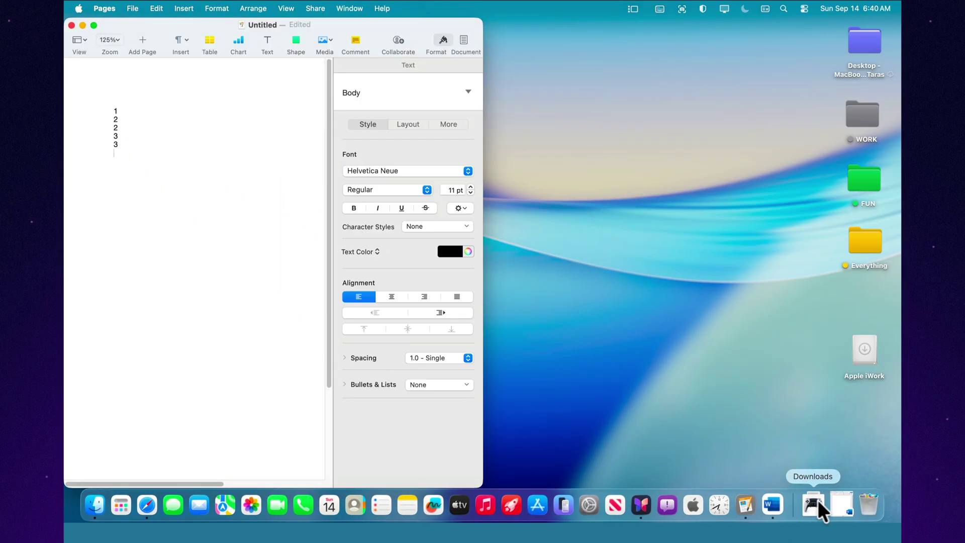
{"action": "left_click", "coordinate": [833, 500]}
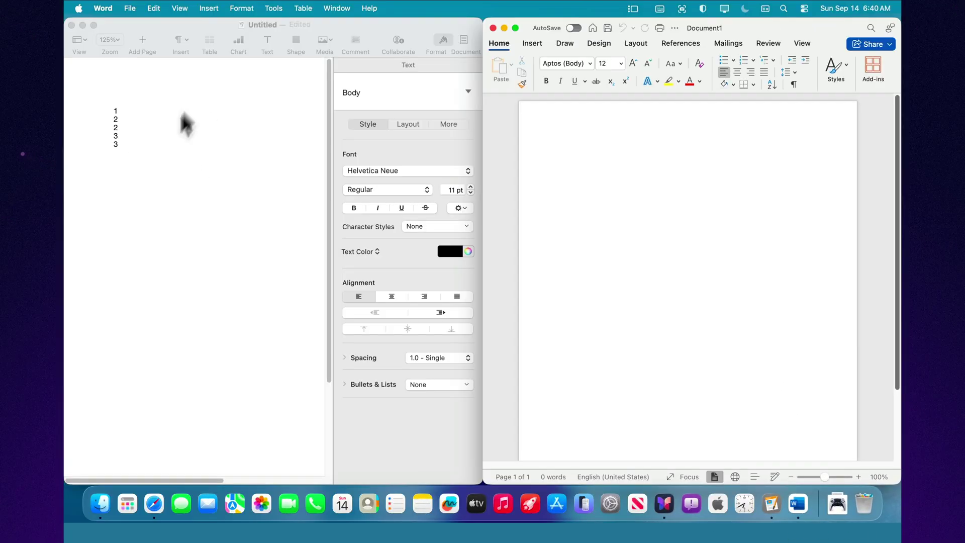
{"action": "left_click", "coordinate": [190, 142]}
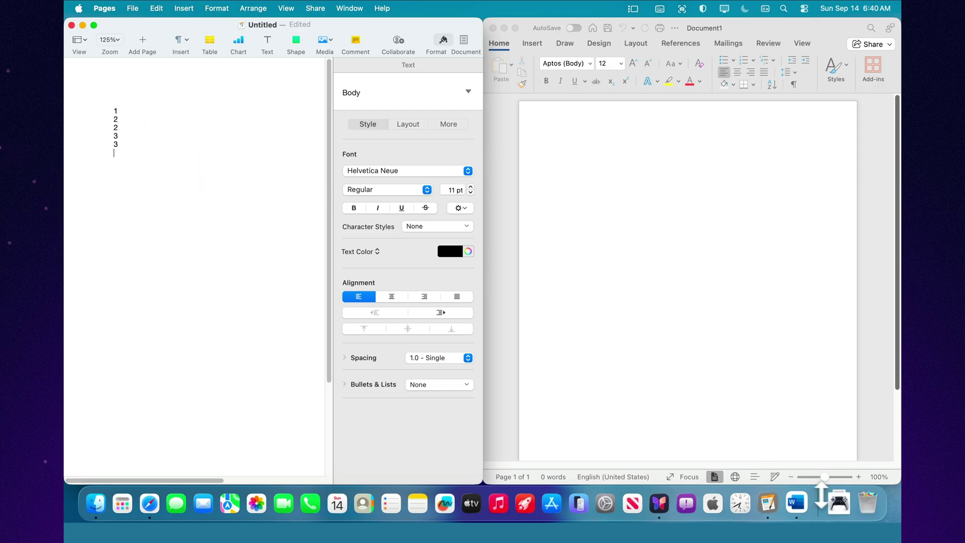
{"action": "left_click", "coordinate": [837, 503]}
{"action": "left_click_drag", "start_coordinate": [846, 365], "coordinate": [143, 257]}
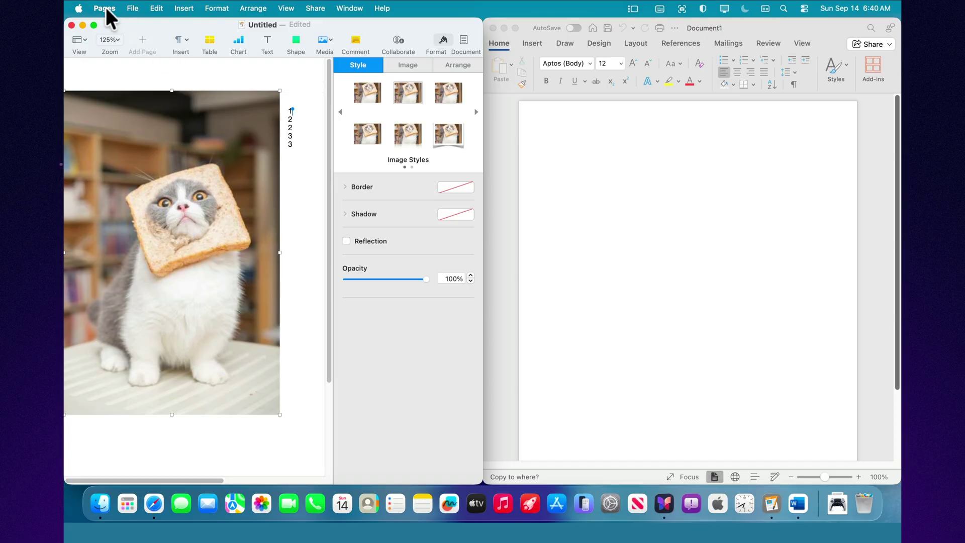
Export the Pages document to Word, keeping the advanced Format option at .docx.
{"action": "left_click", "coordinate": [134, 9]}
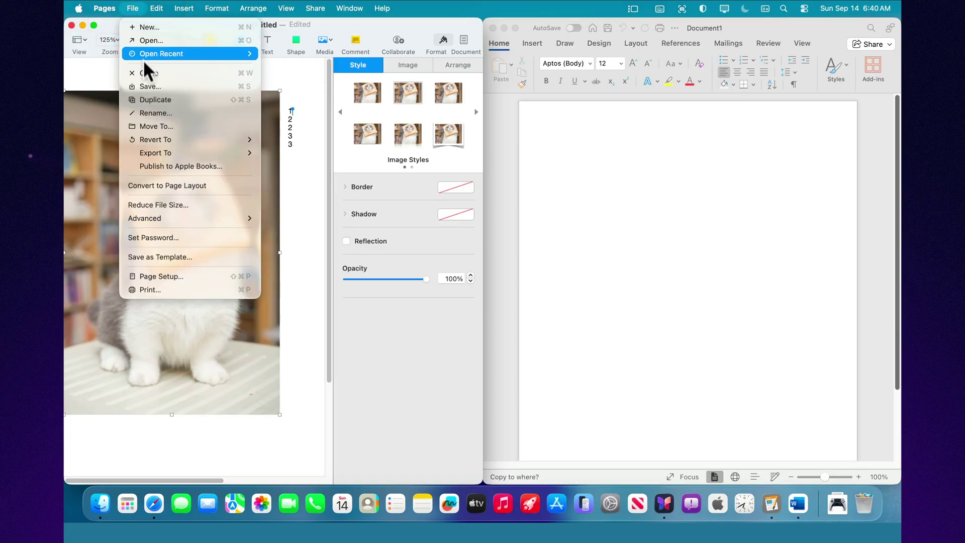
{"action": "mouse_move", "coordinate": [182, 157]}
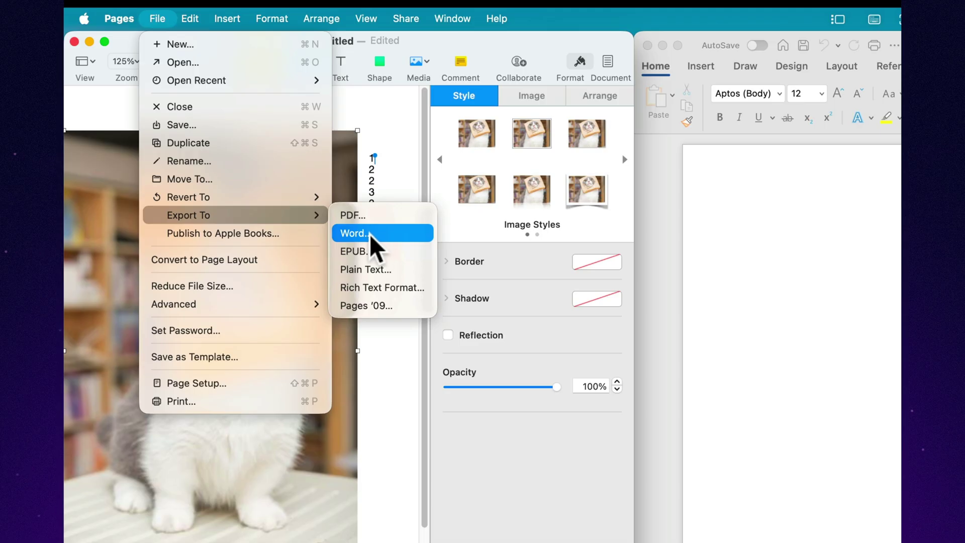
{"action": "left_click", "coordinate": [371, 235]}
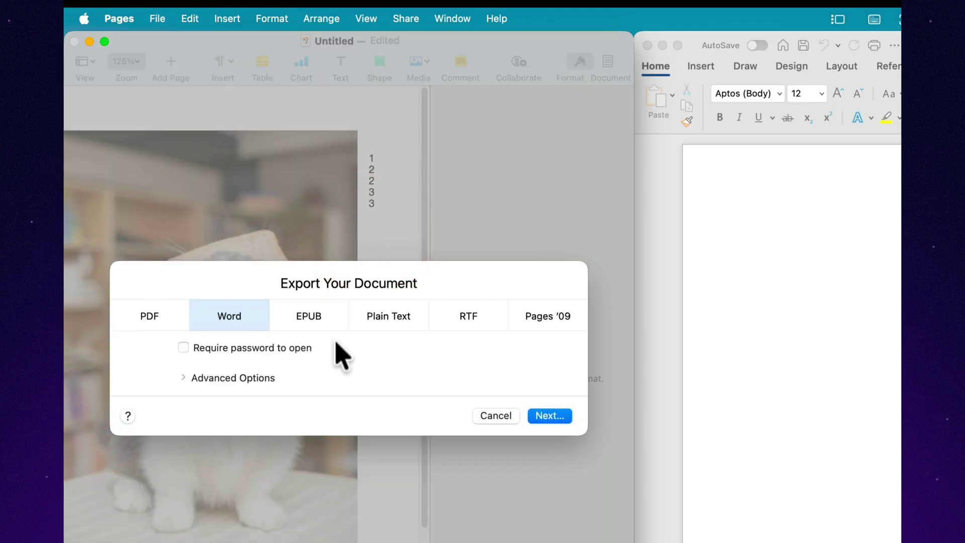
{"action": "left_click", "coordinate": [185, 377]}
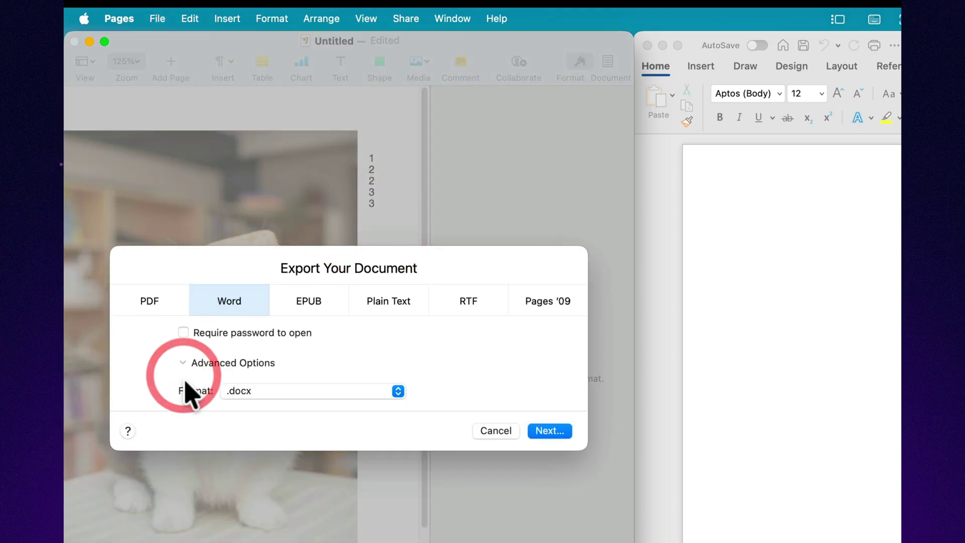
{"action": "left_click", "coordinate": [249, 393]}
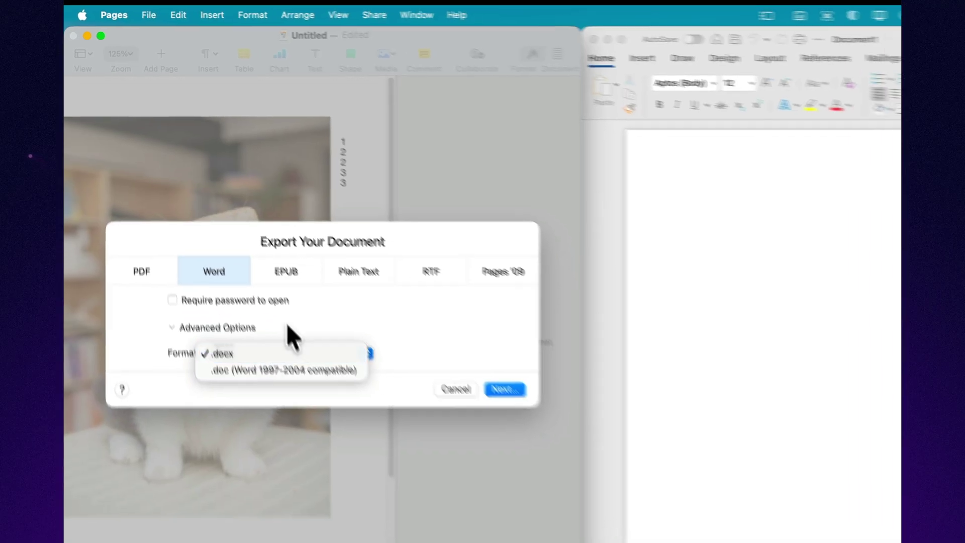
{"action": "left_click", "coordinate": [310, 359]}
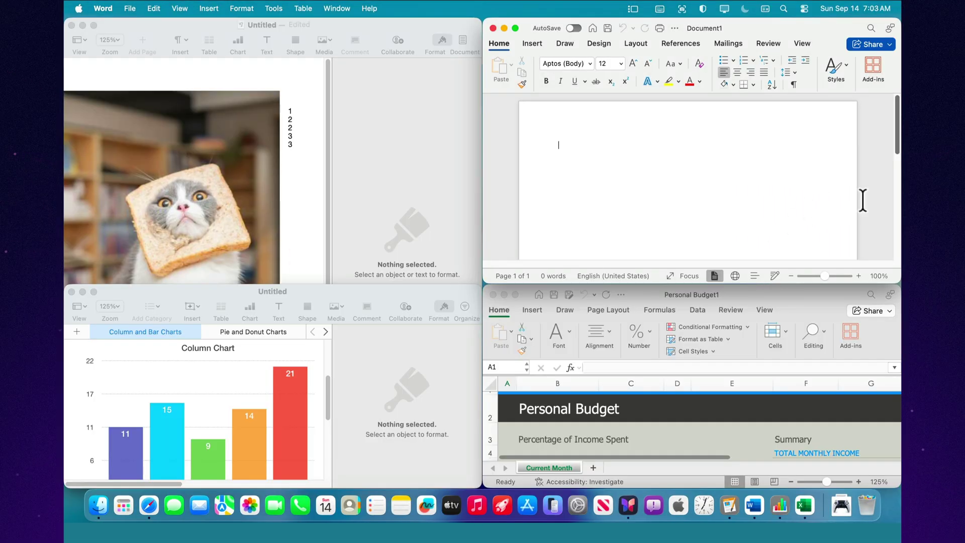
Resize the Pages window back to the top-left quarter and activate the Numbers and Word windows.
{"action": "double_click", "coordinate": [355, 24]}
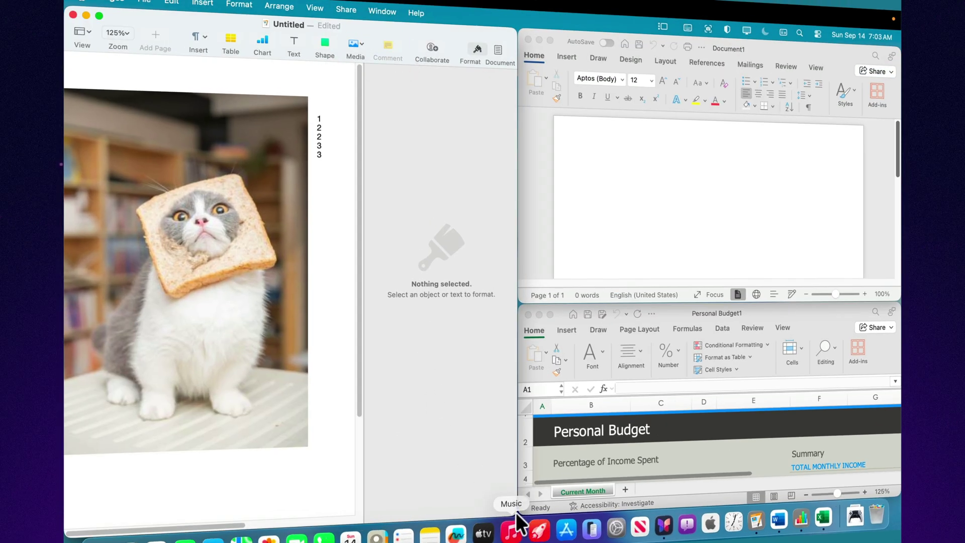
{"action": "left_click_drag", "start_coordinate": [508, 505], "coordinate": [514, 303]}
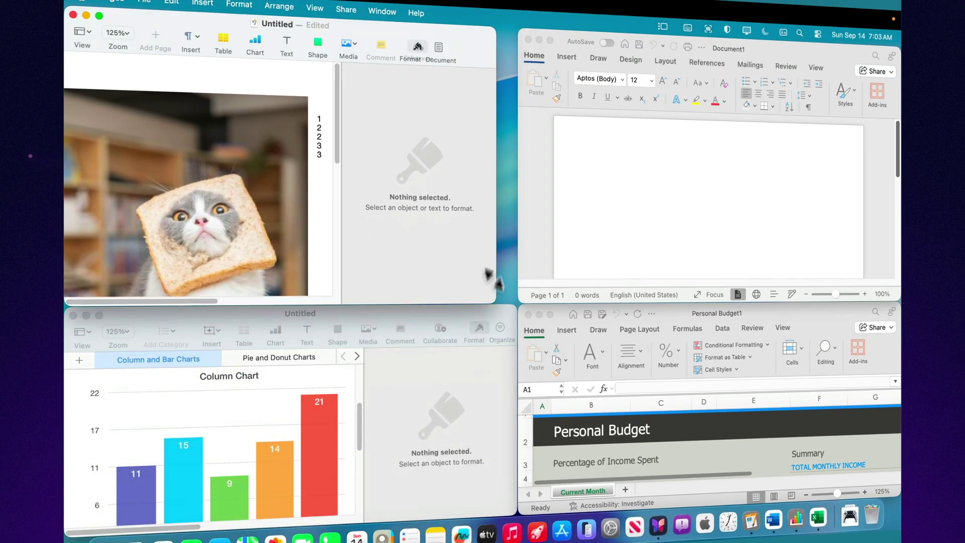
{"action": "left_click", "coordinate": [363, 414]}
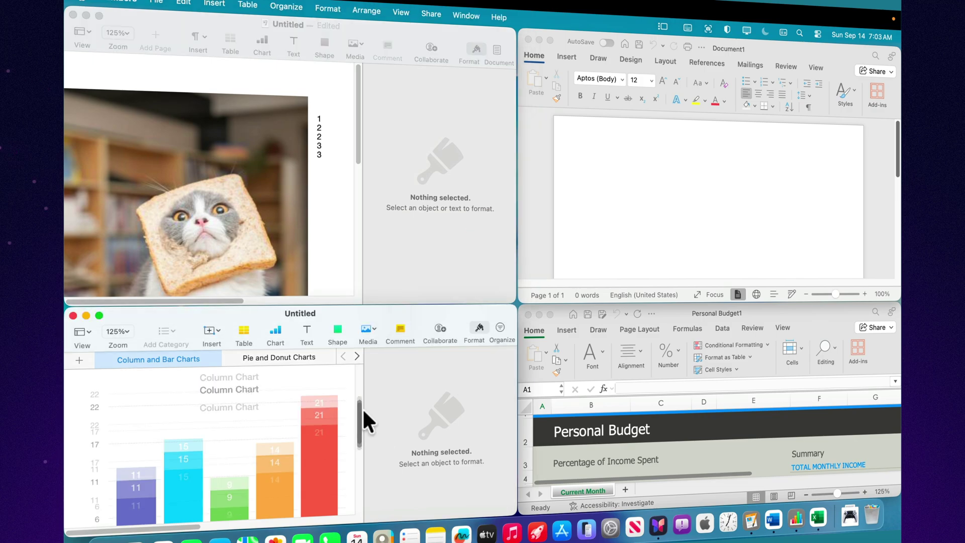
{"action": "mouse_move", "coordinate": [363, 408]}
{"action": "left_mouse_down"}
{"action": "mouse_move", "coordinate": [358, 442]}
{"action": "mouse_move", "coordinate": [358, 419]}
{"action": "left_mouse_up"}
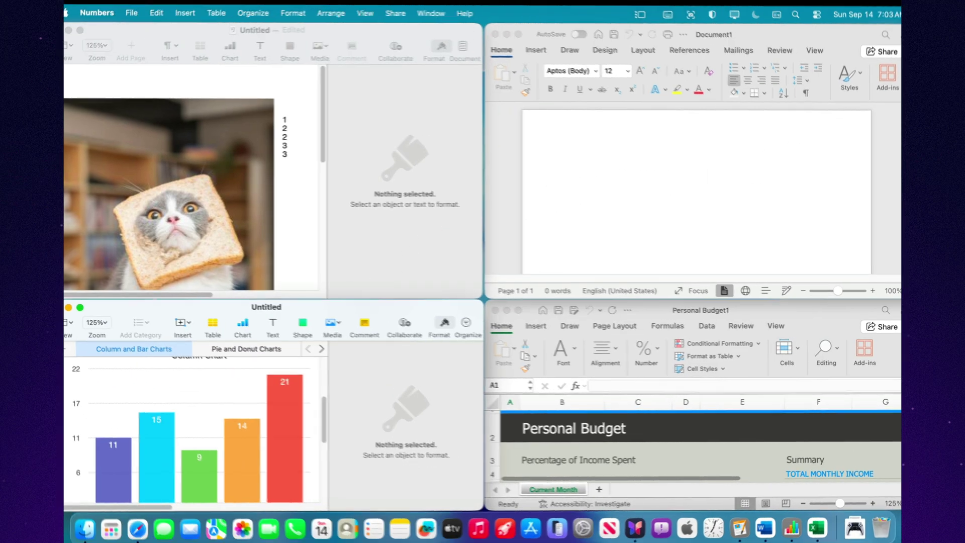
{"action": "left_click", "coordinate": [897, 150]}
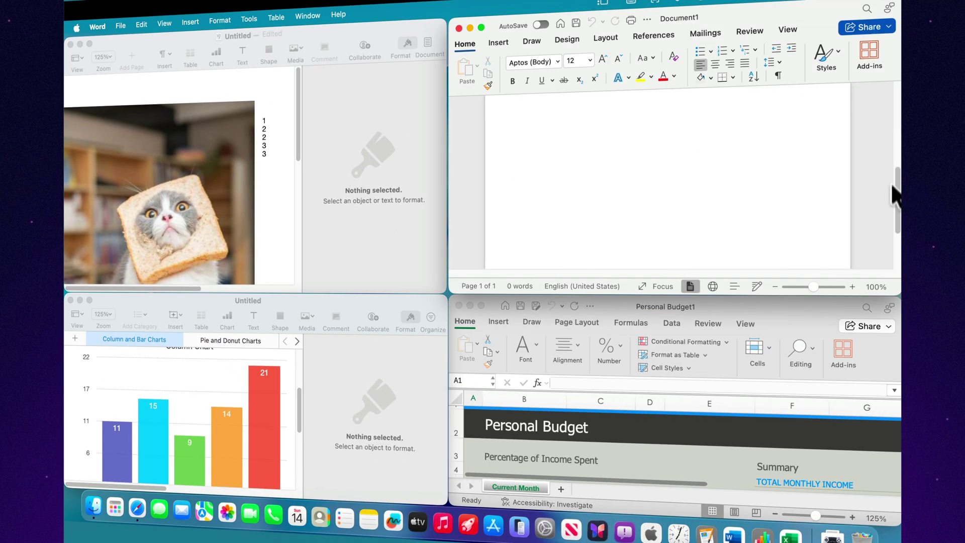
{"action": "left_click_drag", "start_coordinate": [897, 196], "coordinate": [895, 101]}
Scroll through the Excel Personal Budget workbook, then put the tiled windows away.
{"action": "left_click", "coordinate": [857, 359]}
{"action": "scroll", "coordinate": [753, 468], "scroll_direction": "down", "scroll_amount": 3}
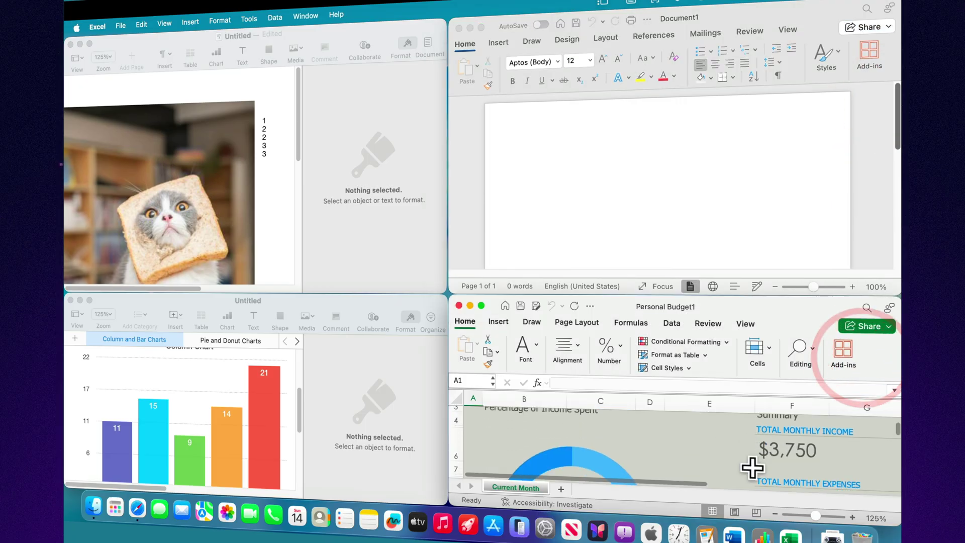
{"action": "scroll", "coordinate": [752, 467], "scroll_direction": "down", "scroll_amount": 10}
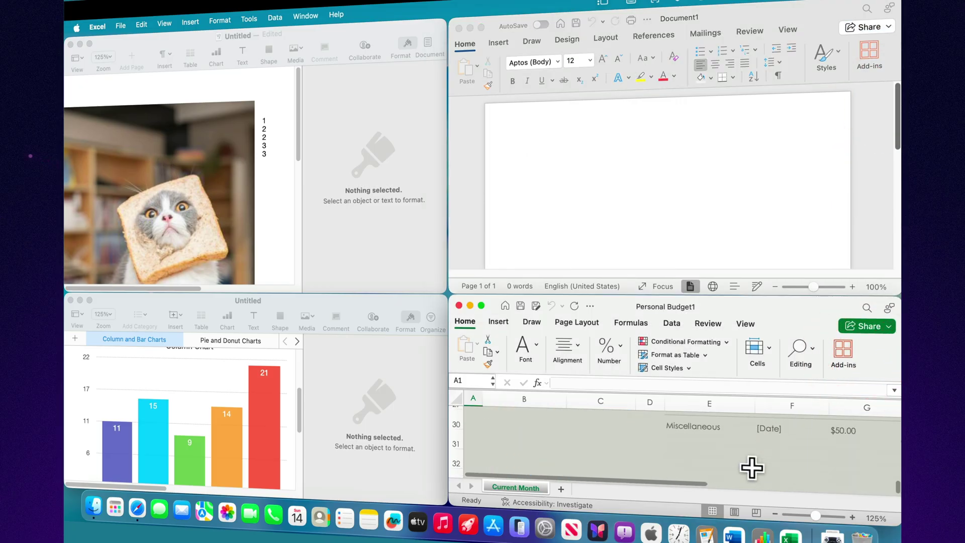
{"action": "scroll", "coordinate": [753, 468], "scroll_direction": "up", "scroll_amount": 10}
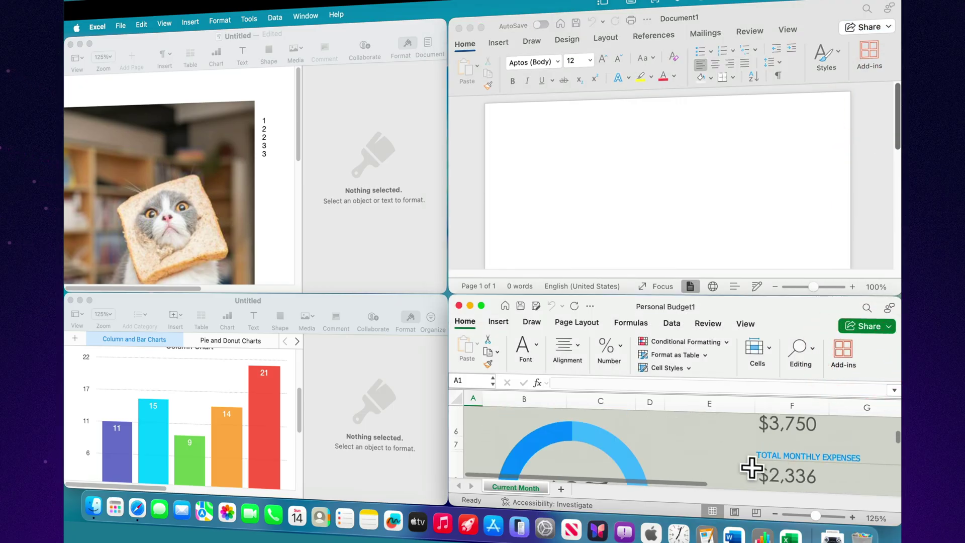
{"action": "scroll", "coordinate": [751, 468], "scroll_direction": "down", "scroll_amount": 3}
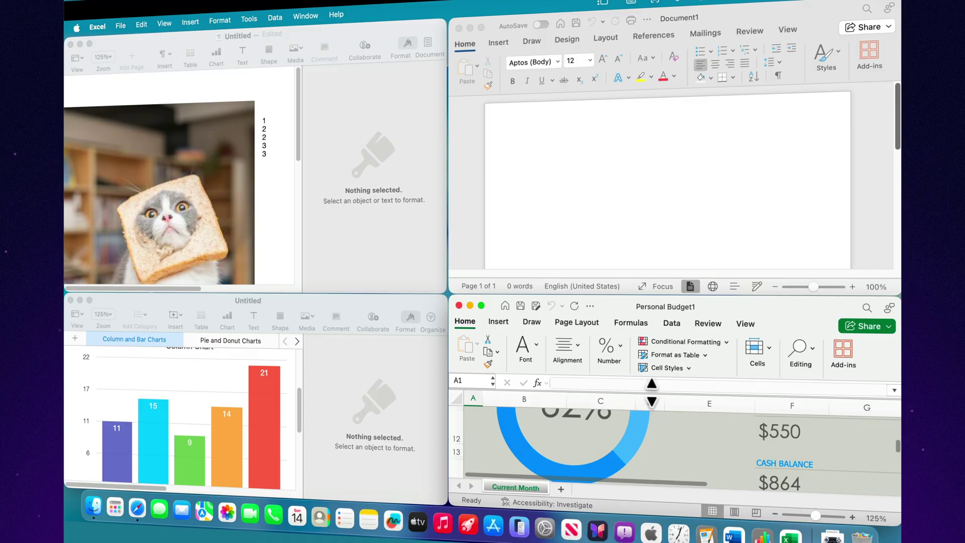
{"action": "left_click", "coordinate": [596, 307]}
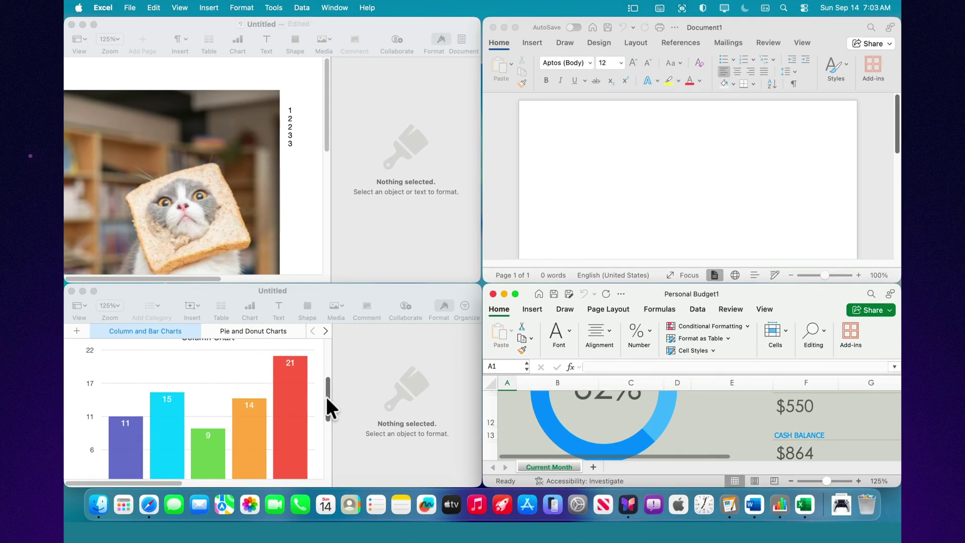
{"action": "left_click_drag", "start_coordinate": [327, 405], "coordinate": [323, 357]}
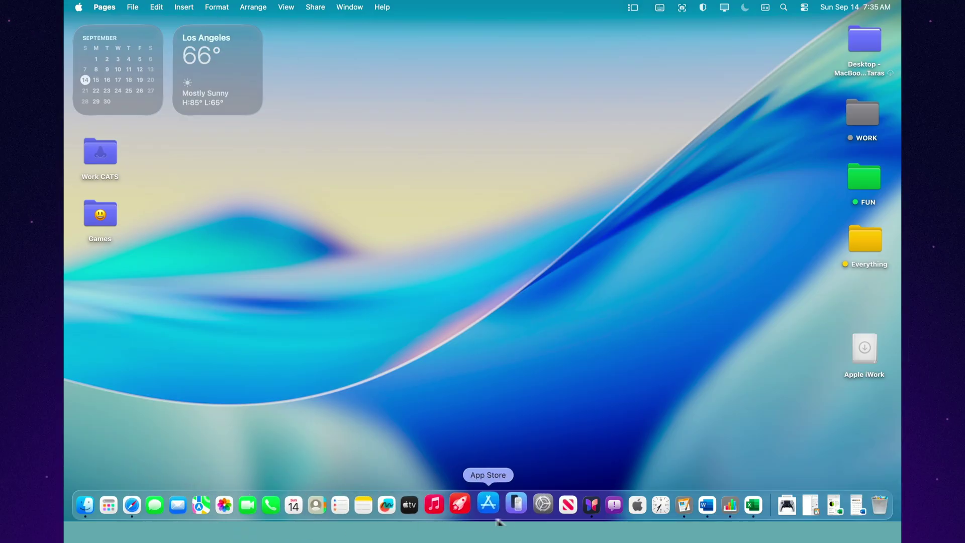
Restore the Pages document, the Manage My Money1 workbook and the JAN2016 Word calendar from the Dock.
{"action": "left_click", "coordinate": [801, 507]}
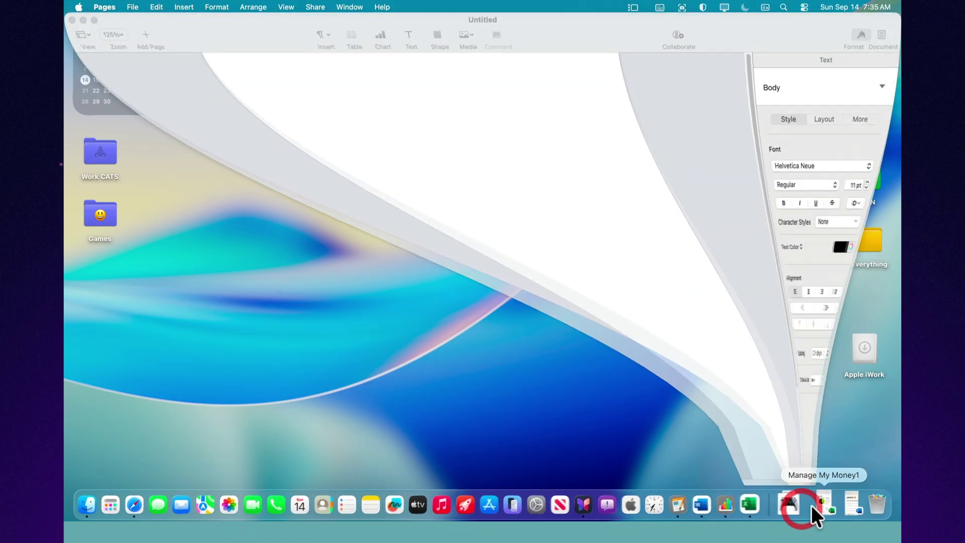
{"action": "left_click", "coordinate": [816, 504]}
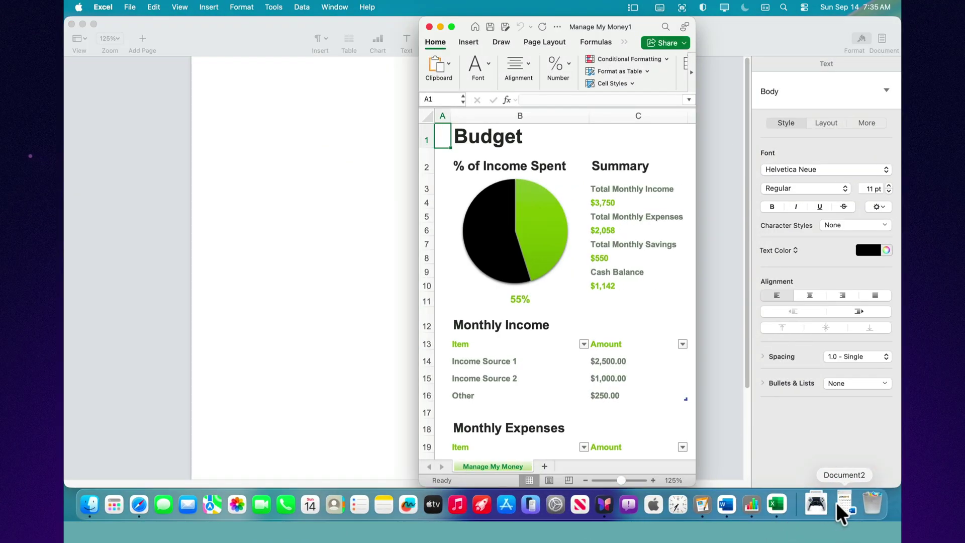
{"action": "left_click", "coordinate": [848, 504]}
{"action": "left_click", "coordinate": [285, 293]}
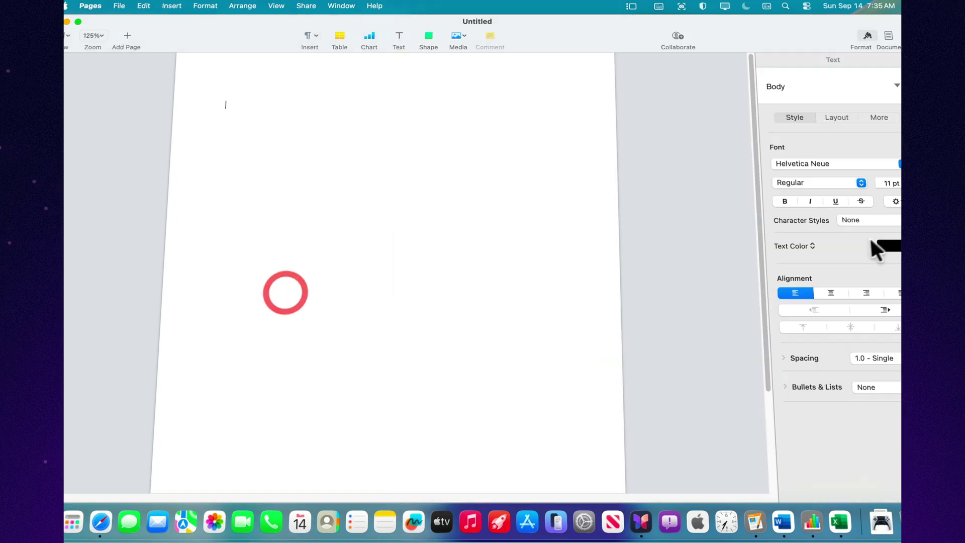
Narrow the Pages window, bring the budget workbook in front of Word, and select its income pie chart.
{"action": "double_click", "coordinate": [794, 26]}
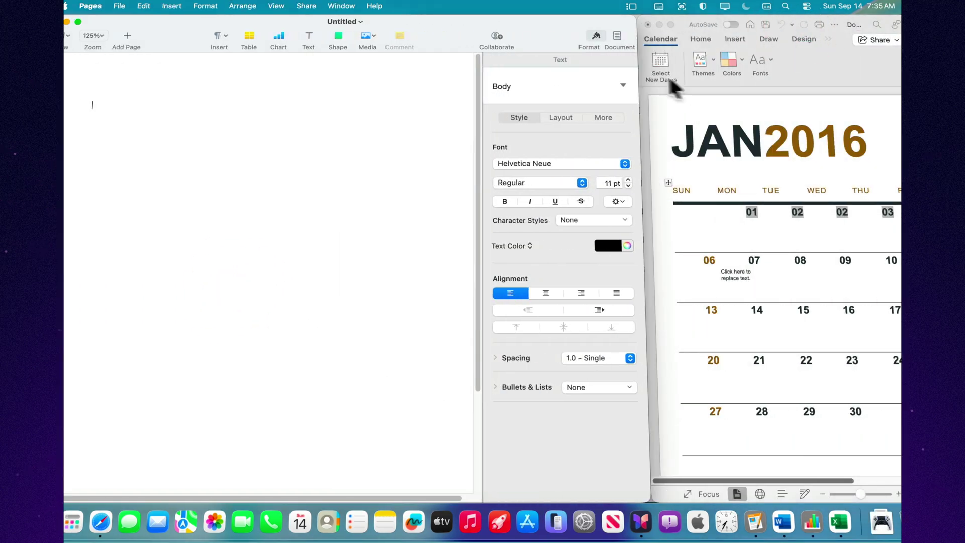
{"action": "left_click_drag", "start_coordinate": [639, 78], "coordinate": [405, 78]}
{"action": "left_click", "coordinate": [274, 85]}
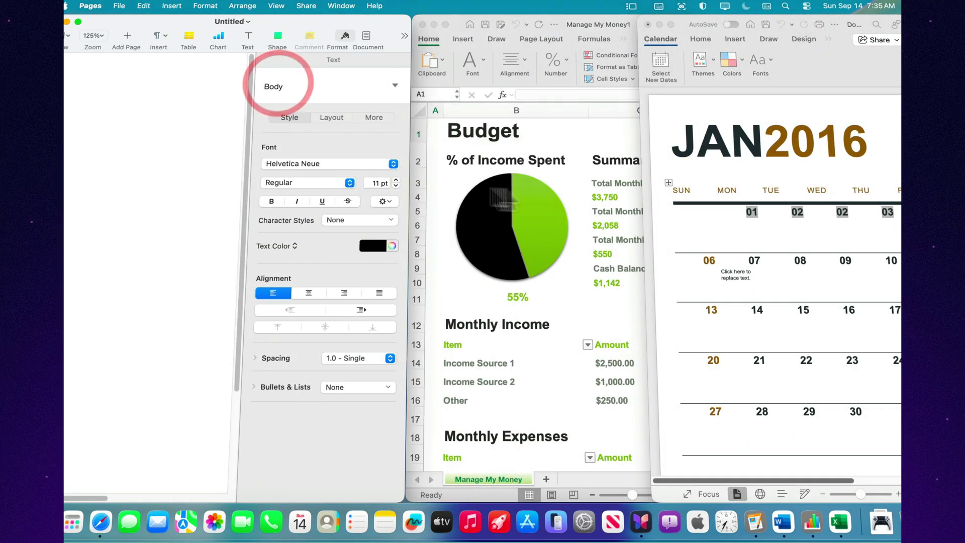
{"action": "left_click", "coordinate": [618, 153]}
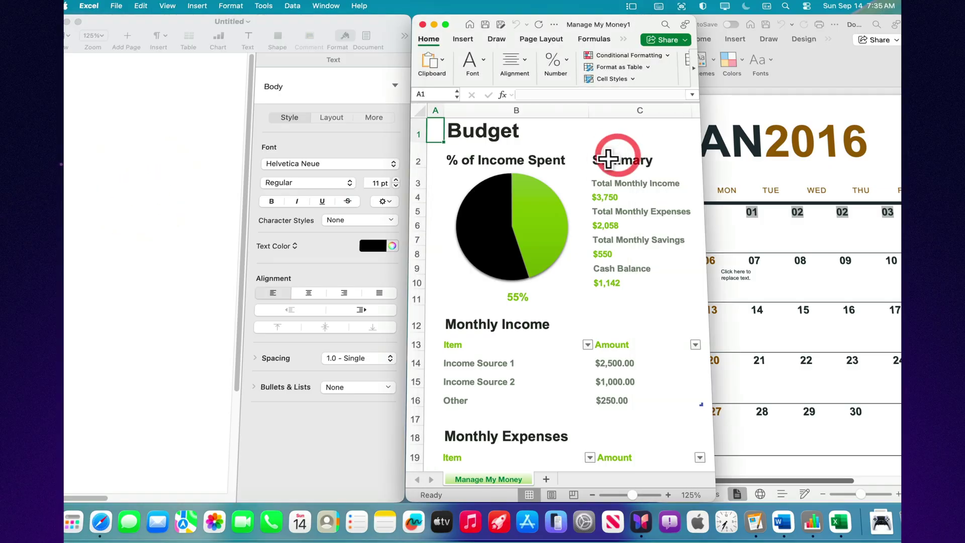
{"action": "left_click", "coordinate": [512, 211]}
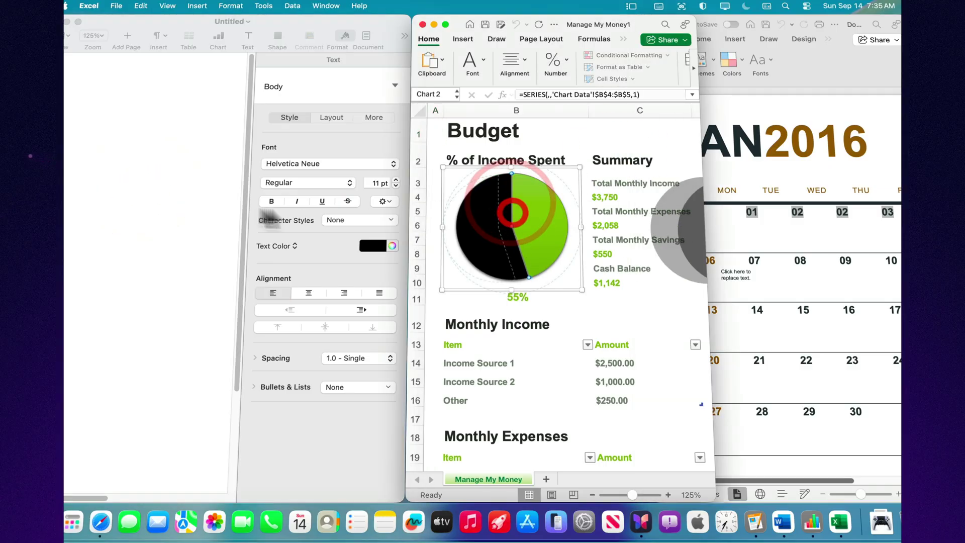